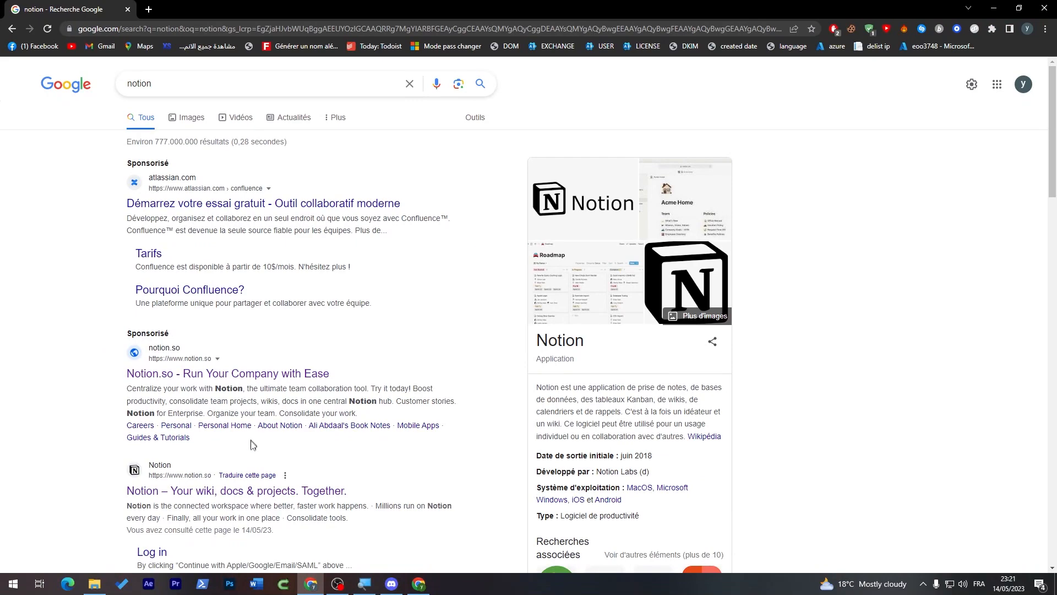
Step: Follow the official Notion search result to its 'Get Notion free' sign-up page
{"action": "scroll", "coordinate": [1028, 238], "scroll_direction": "down", "scroll_amount": 4}
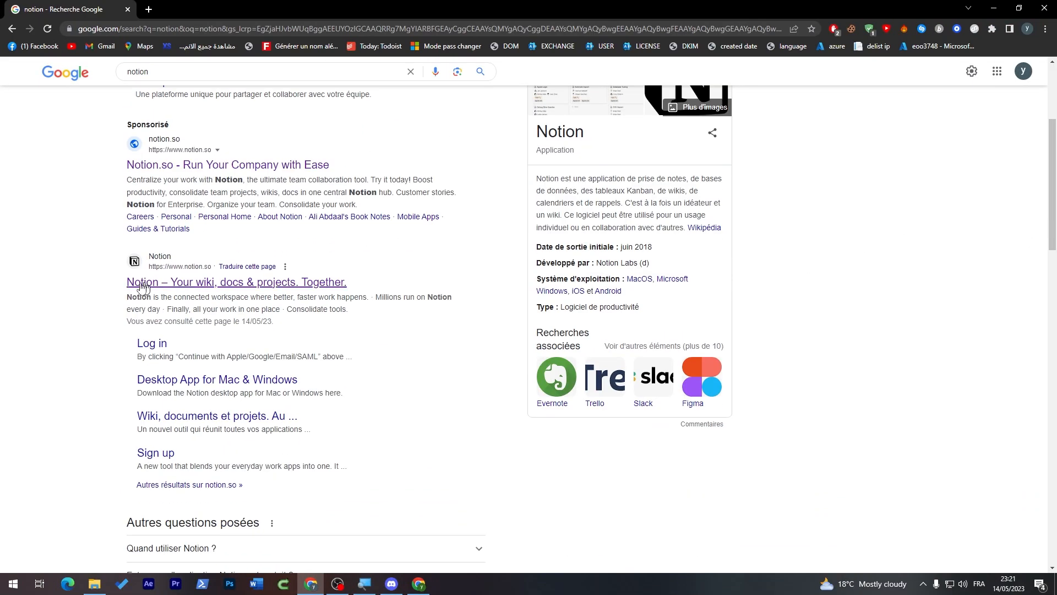
{"action": "left_click", "coordinate": [297, 287]}
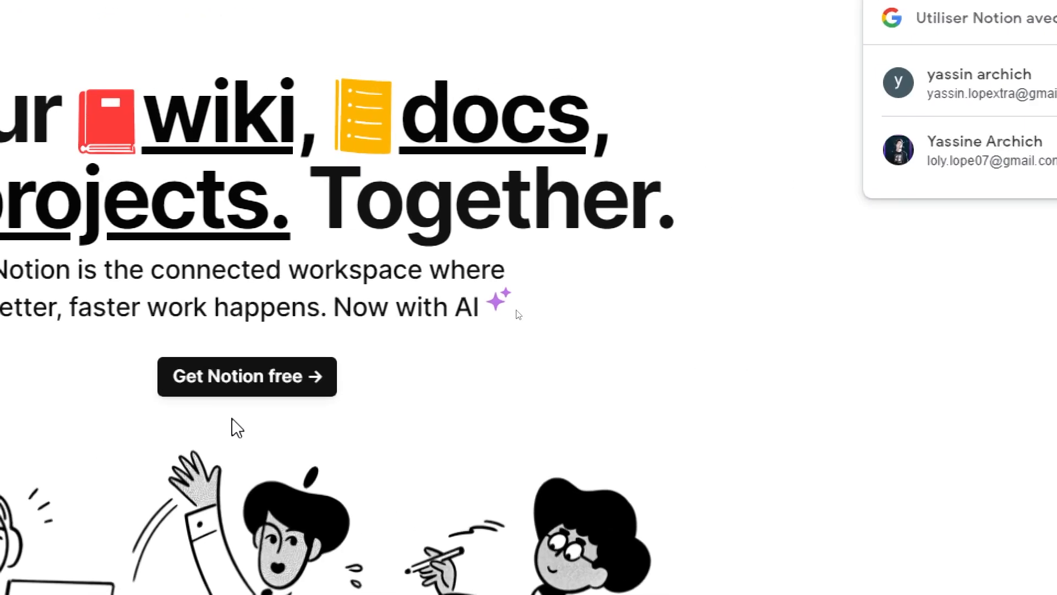
{"action": "left_click", "coordinate": [501, 296]}
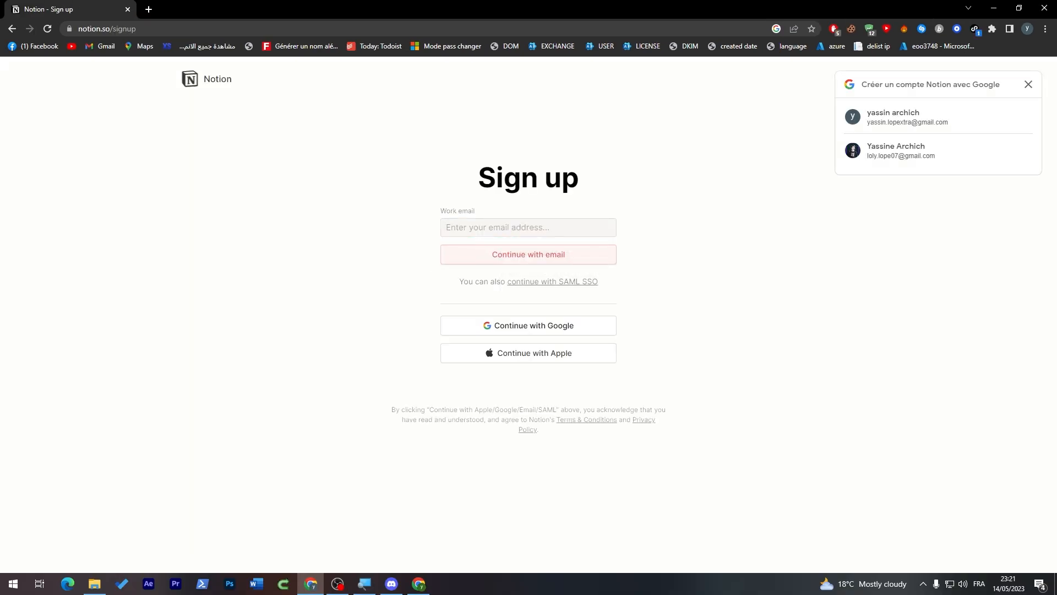
Step: Start signing up with the saved work e-mail, requesting a code and typing 'ham'
{"action": "left_click", "coordinate": [477, 228]}
{"action": "left_click", "coordinate": [541, 252]}
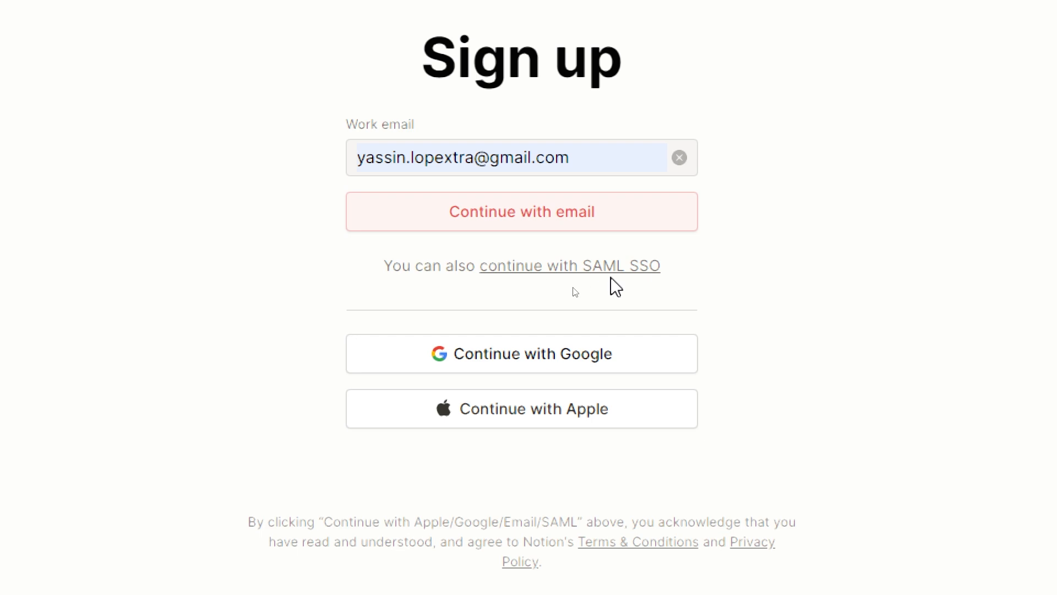
{"action": "left_click", "coordinate": [575, 212]}
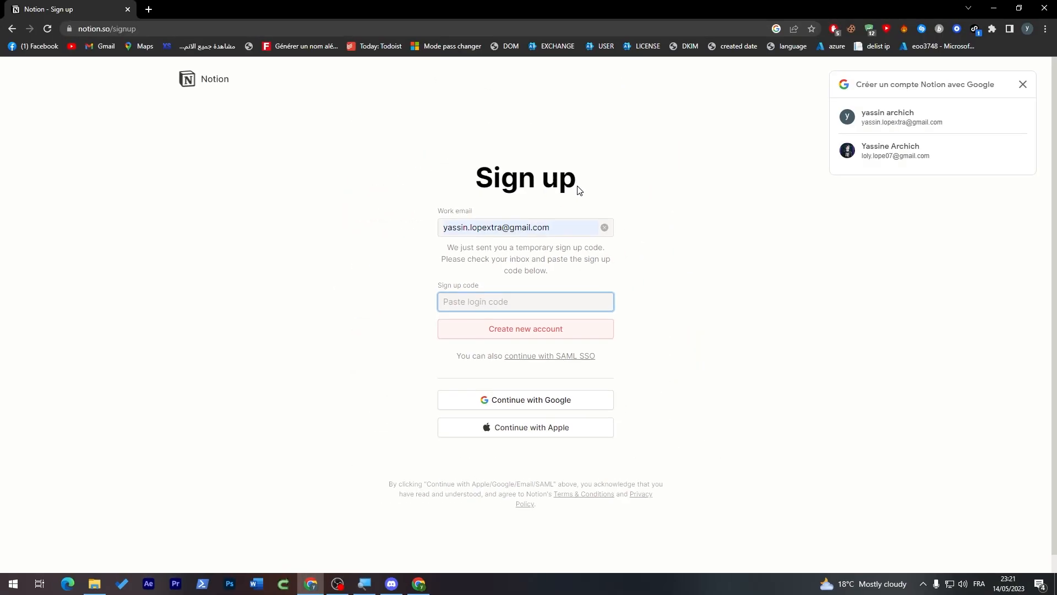
Step: Sign up with the Google account instead and choose 'For school' as the intended use
{"action": "left_click", "coordinate": [527, 406]}
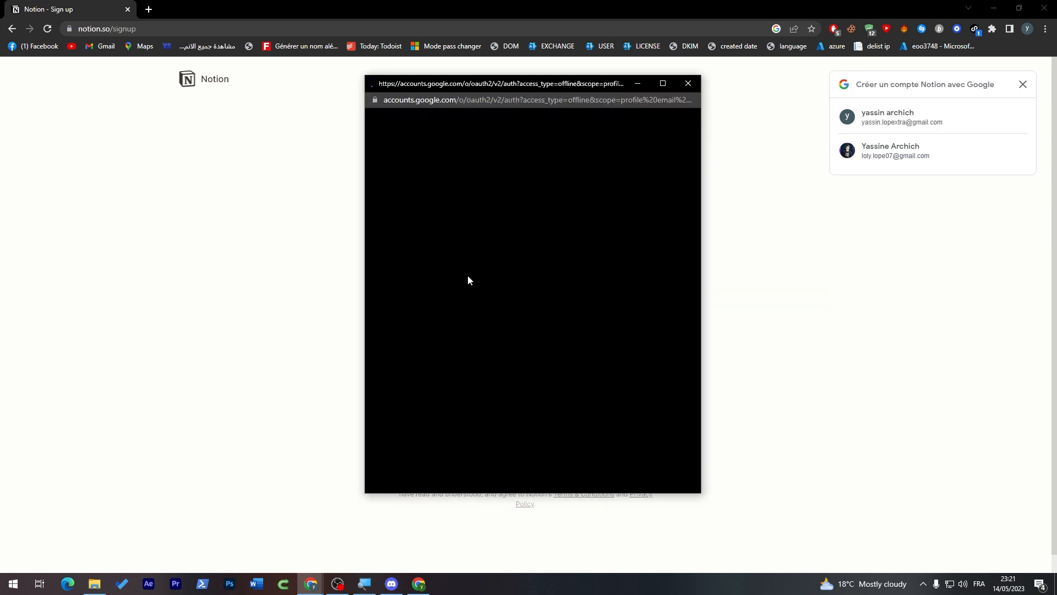
{"action": "left_click", "coordinate": [498, 267]}
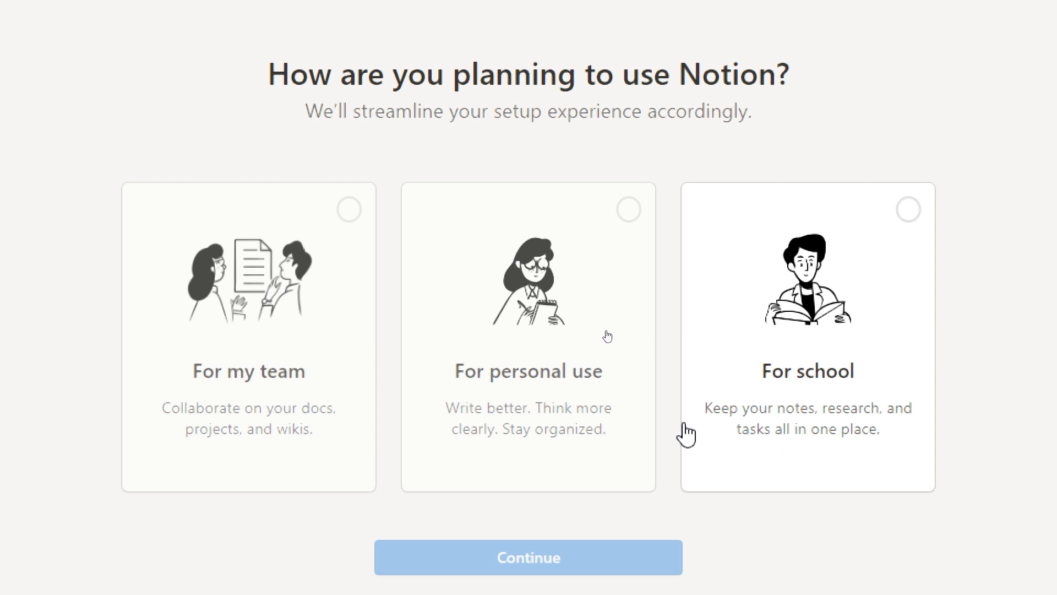
{"action": "left_click", "coordinate": [830, 239]}
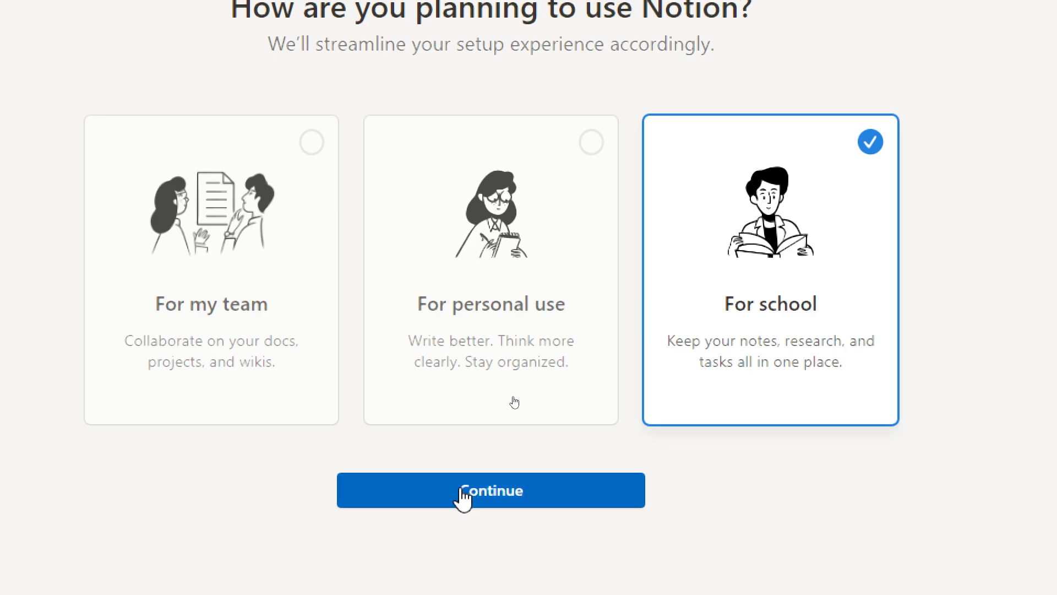
{"action": "left_click", "coordinate": [462, 557]}
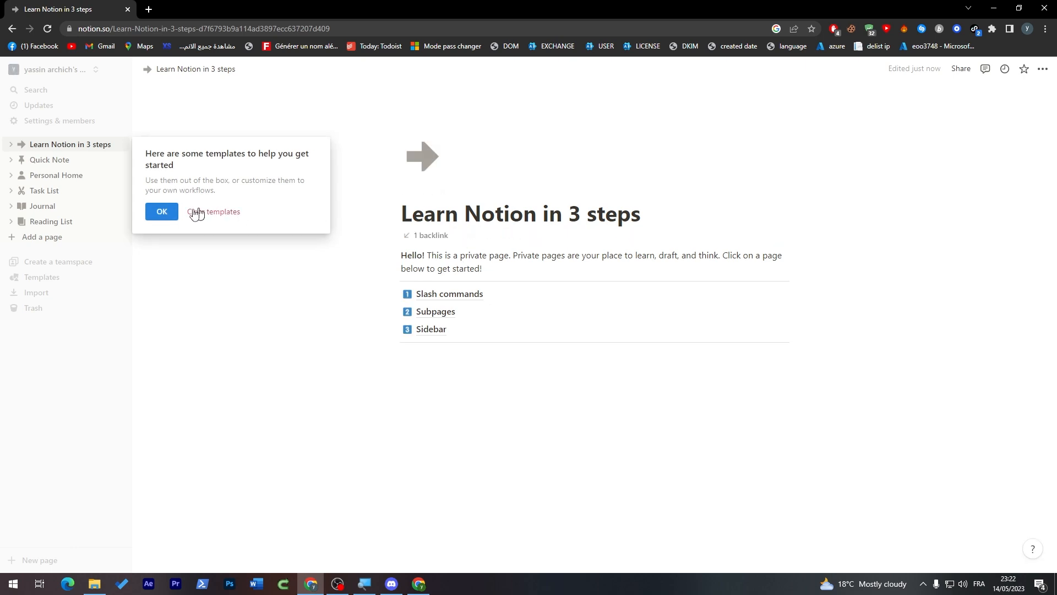
Step: Dismiss the templates tip, skim through Quick Note, then open the Personal Home page
{"action": "left_click", "coordinate": [161, 212]}
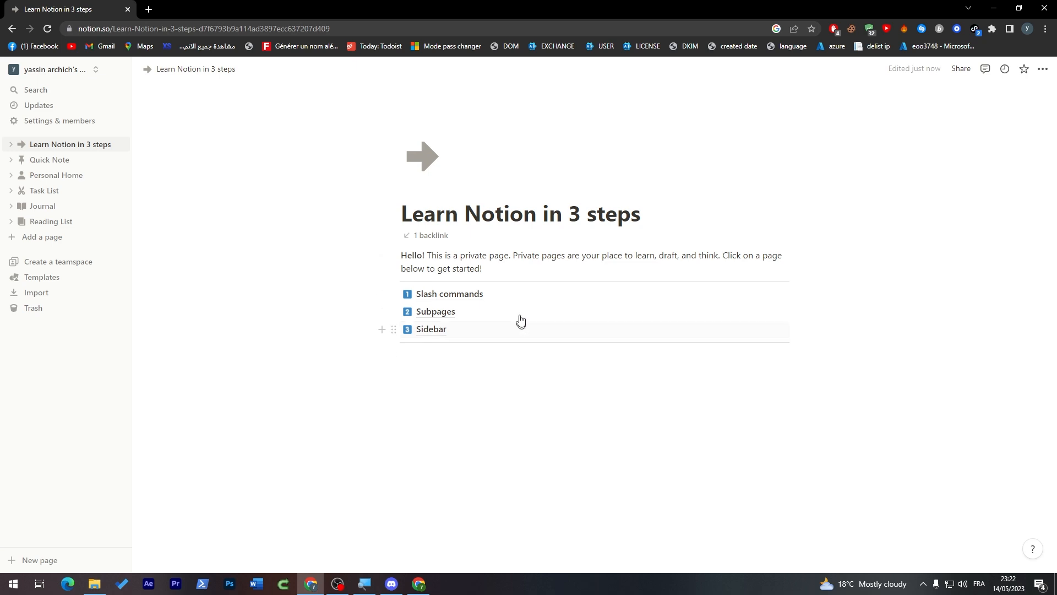
{"action": "left_click", "coordinate": [42, 163]}
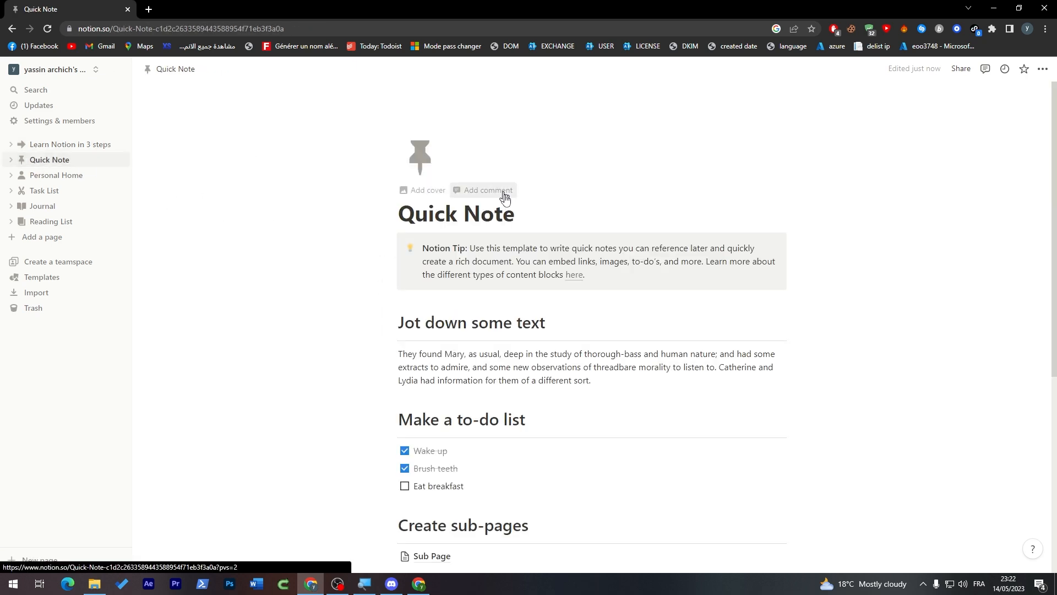
{"action": "scroll", "coordinate": [496, 188], "scroll_direction": "down", "scroll_amount": 3}
{"action": "scroll", "coordinate": [363, 226], "scroll_direction": "down", "scroll_amount": 1}
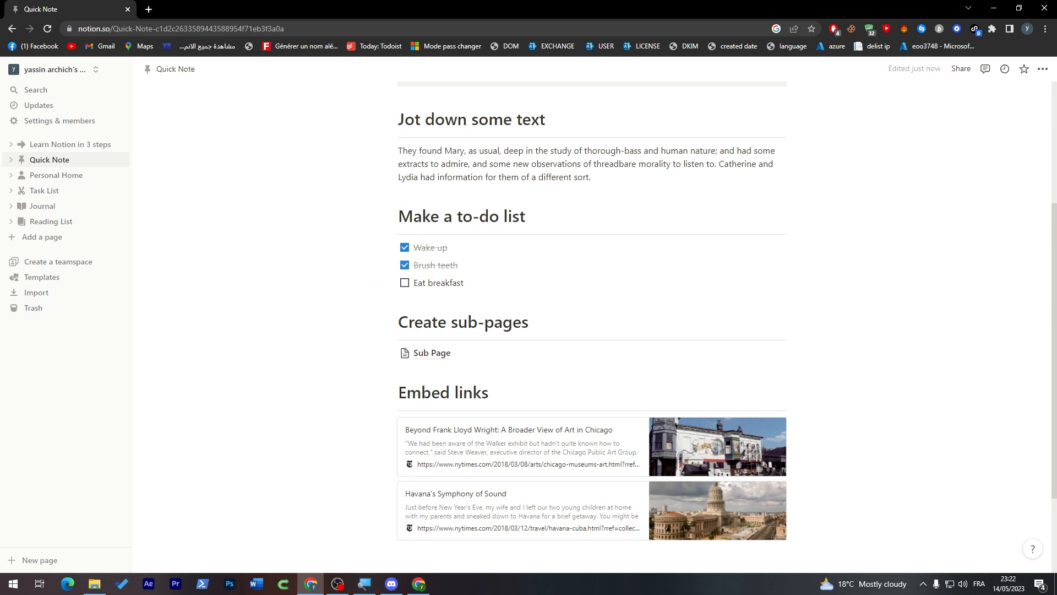
{"action": "scroll", "coordinate": [984, 325], "scroll_direction": "down", "scroll_amount": 2}
{"action": "scroll", "coordinate": [984, 326], "scroll_direction": "up", "scroll_amount": 5}
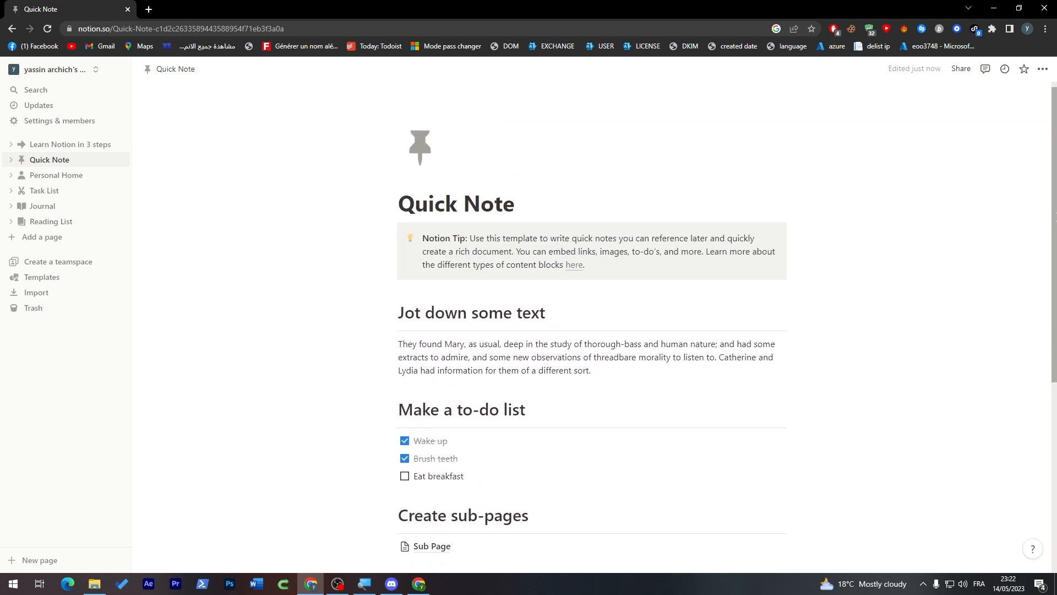
{"action": "scroll", "coordinate": [145, 210], "scroll_direction": "down", "scroll_amount": 2}
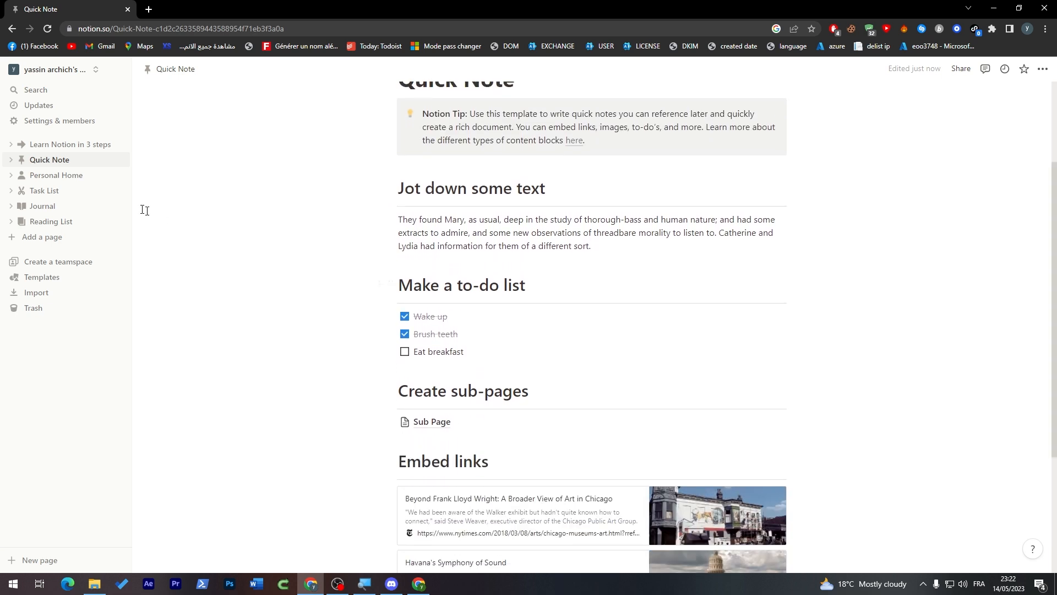
{"action": "left_click", "coordinate": [58, 176]}
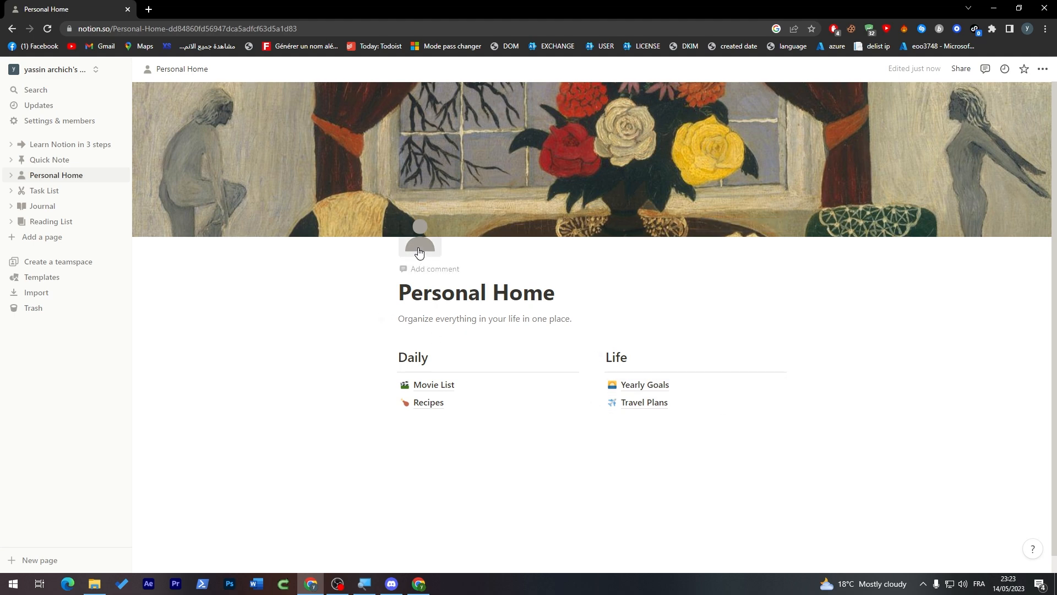
{"action": "scroll", "coordinate": [420, 252], "scroll_direction": "down", "scroll_amount": 1}
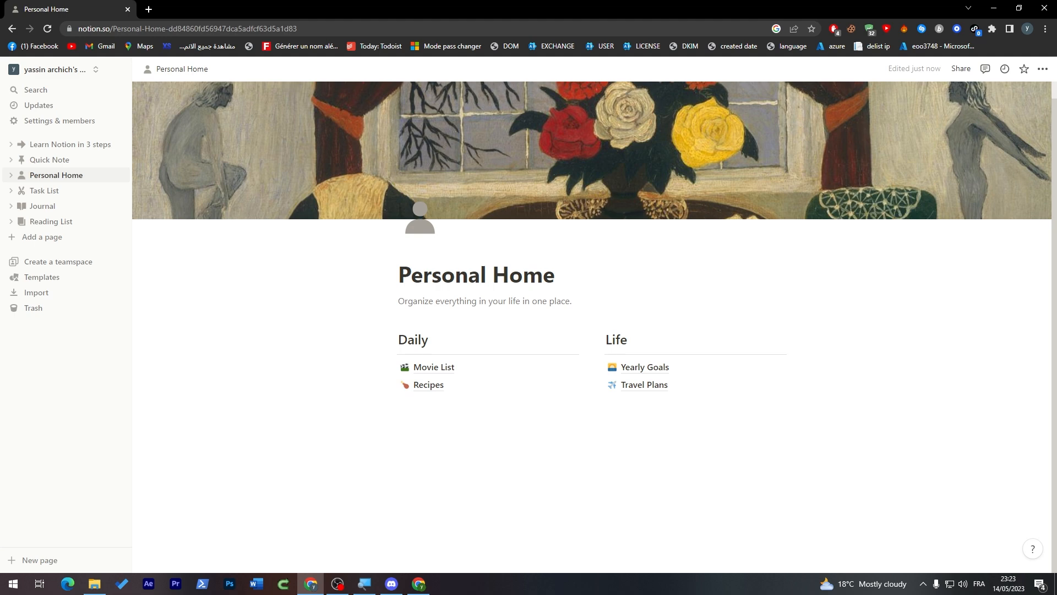
Step: Add a task titled 'EXERCICE' to the To Do column of the Task List board
{"action": "left_click", "coordinate": [44, 191]}
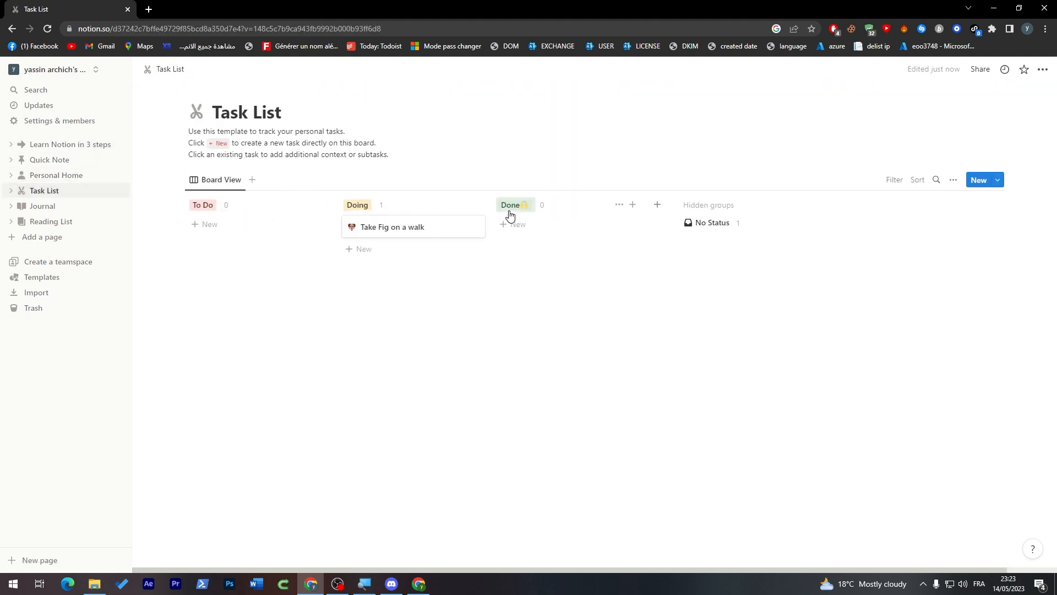
{"action": "left_click", "coordinate": [248, 224]}
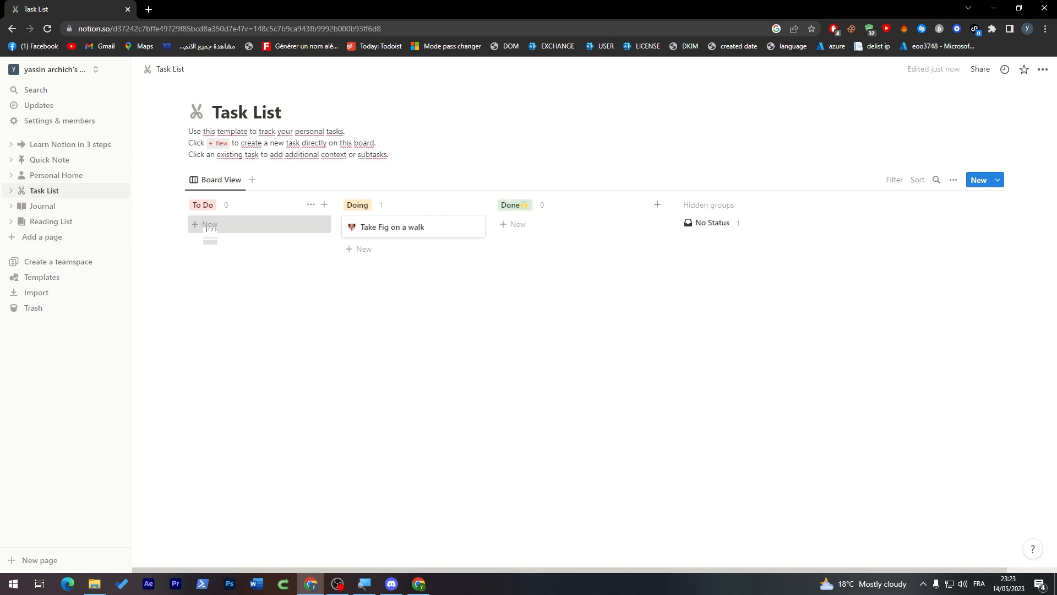
{"action": "left_click", "coordinate": [321, 302]}
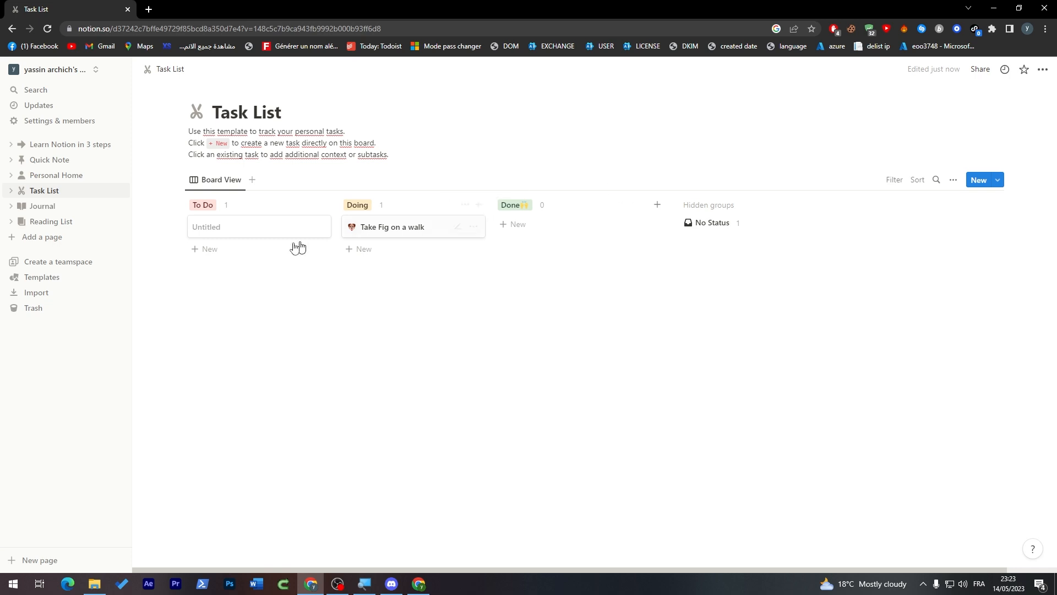
{"action": "left_click", "coordinate": [245, 235]}
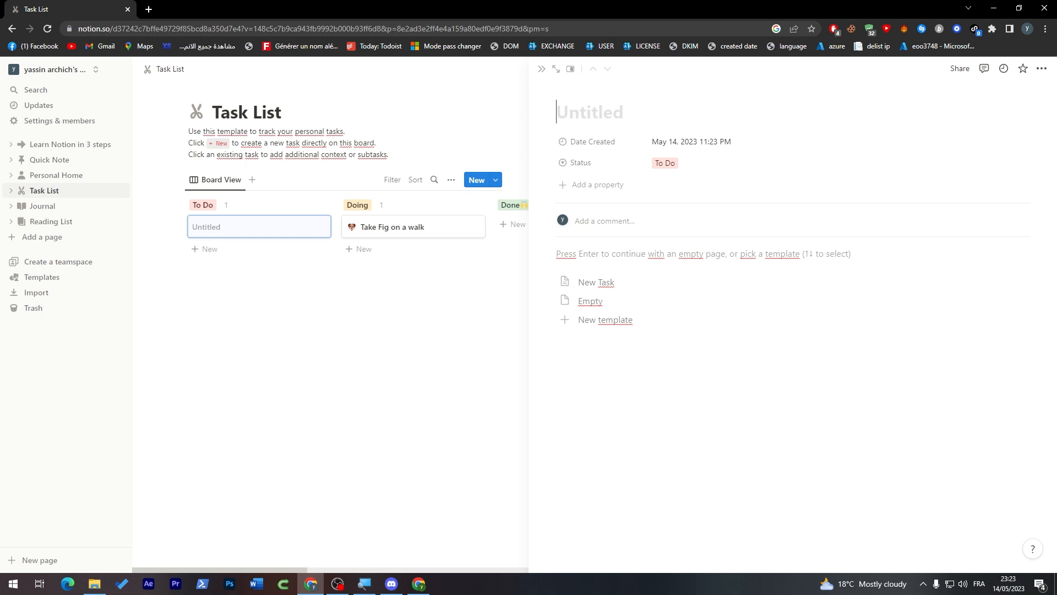
{"action": "type", "text": "EXERCICE"}
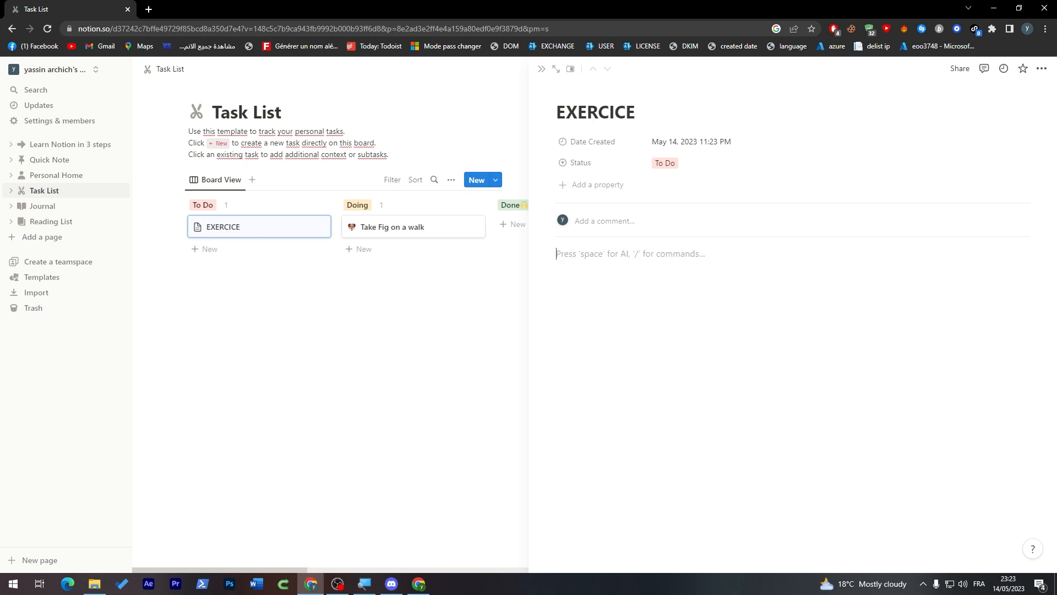
{"action": "mouse_move", "coordinate": [296, 228]}
{"action": "left_mouse_down"}
{"action": "mouse_move", "coordinate": [401, 229]}
{"action": "mouse_move", "coordinate": [430, 265]}
{"action": "mouse_move", "coordinate": [559, 234]}
{"action": "mouse_move", "coordinate": [301, 226]}
{"action": "left_mouse_up"}
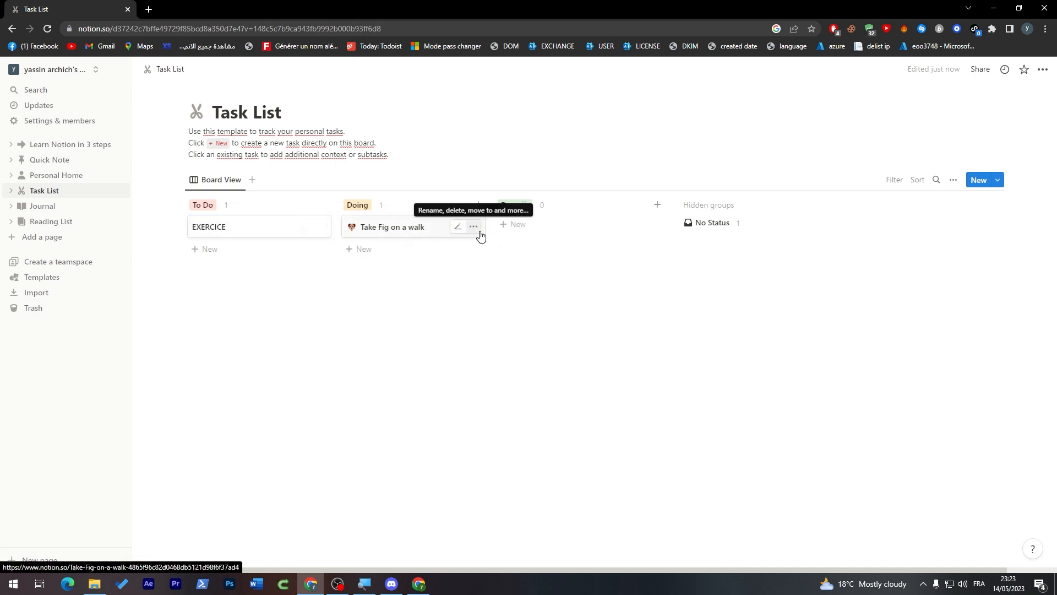
Step: Delete the 'Take Fig on a walk' task and open the Journal page
{"action": "left_click", "coordinate": [473, 226]}
{"action": "left_click", "coordinate": [557, 269]}
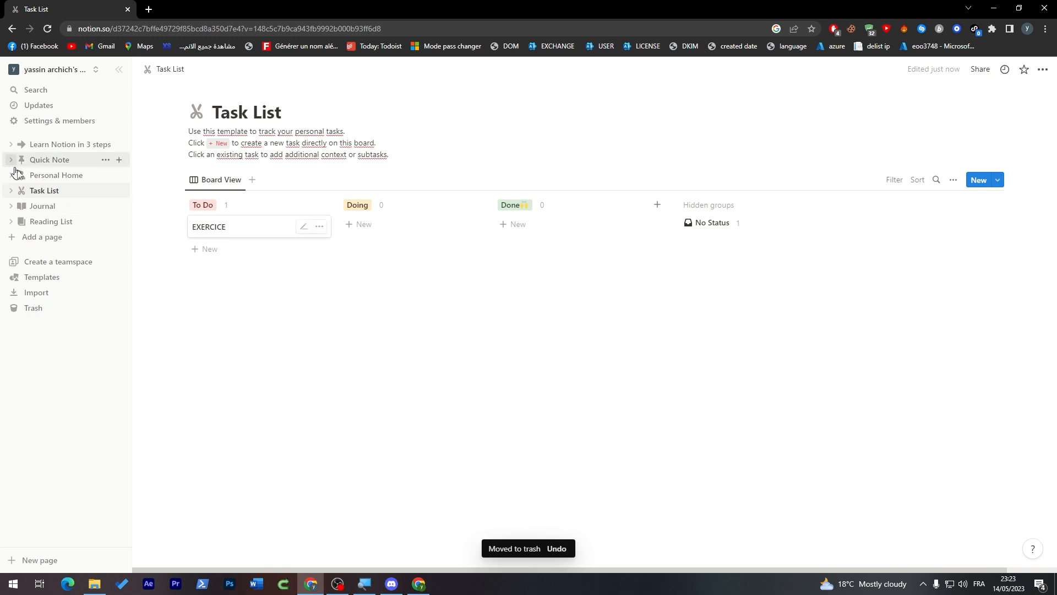
{"action": "left_click", "coordinate": [42, 206]}
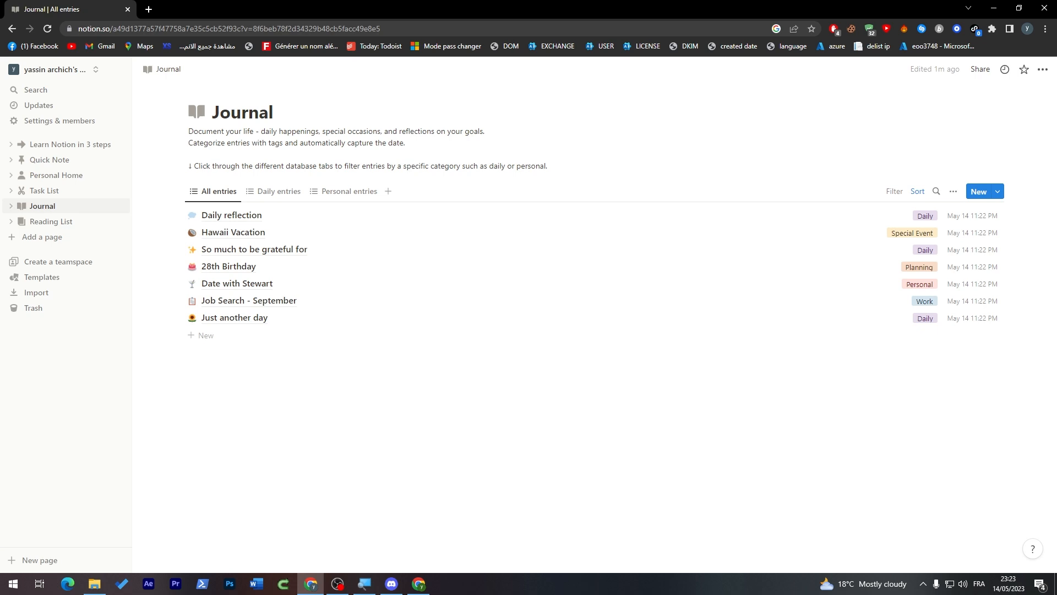
{"action": "left_click", "coordinate": [51, 221]}
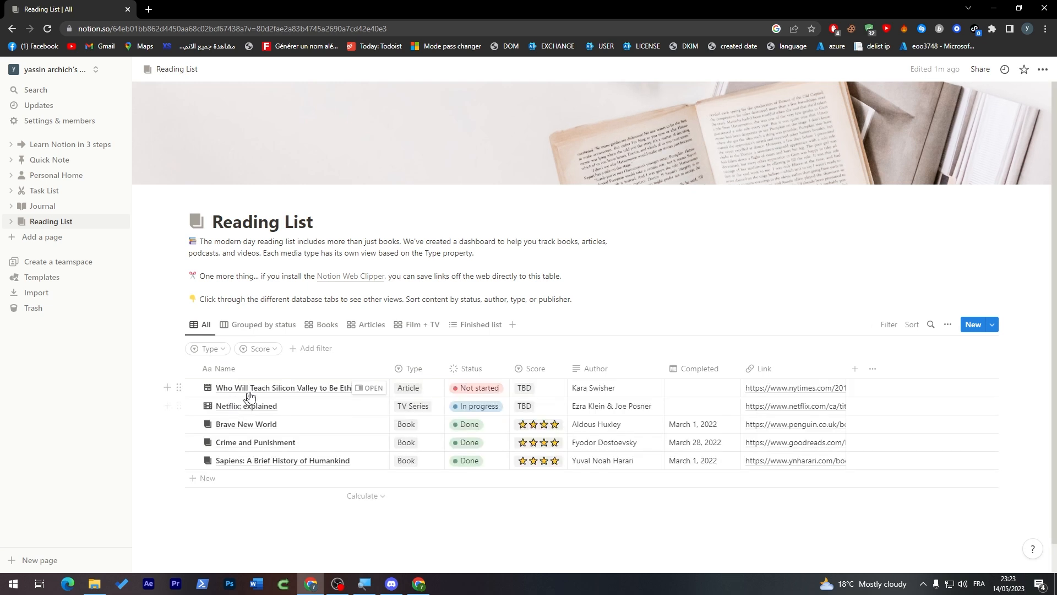
{"action": "left_click", "coordinate": [249, 421]}
{"action": "key", "text": "Escape"}
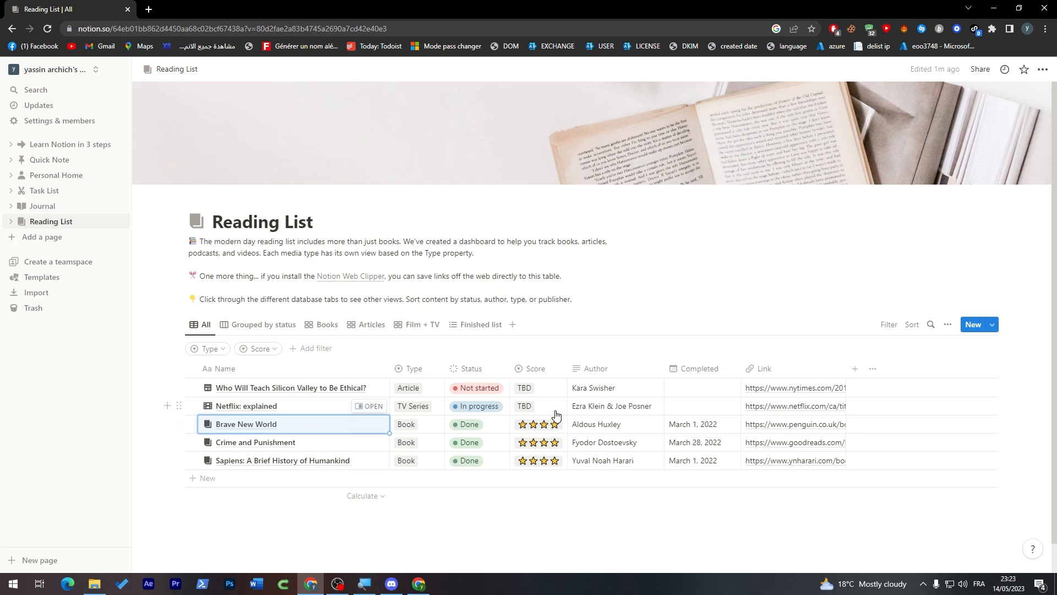
{"action": "left_click", "coordinate": [672, 264]}
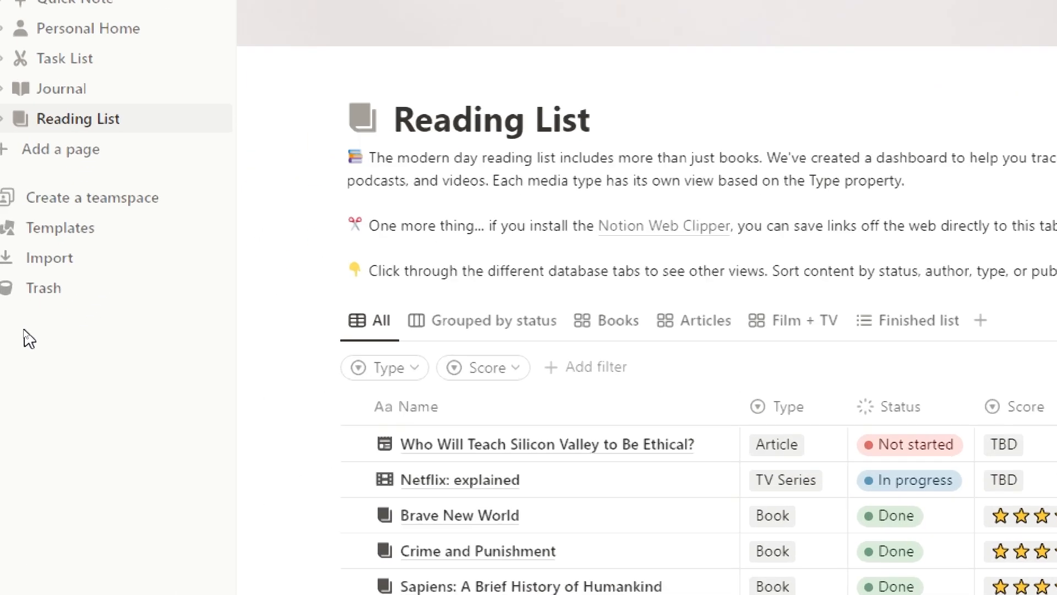
{"action": "left_click", "coordinate": [71, 198]}
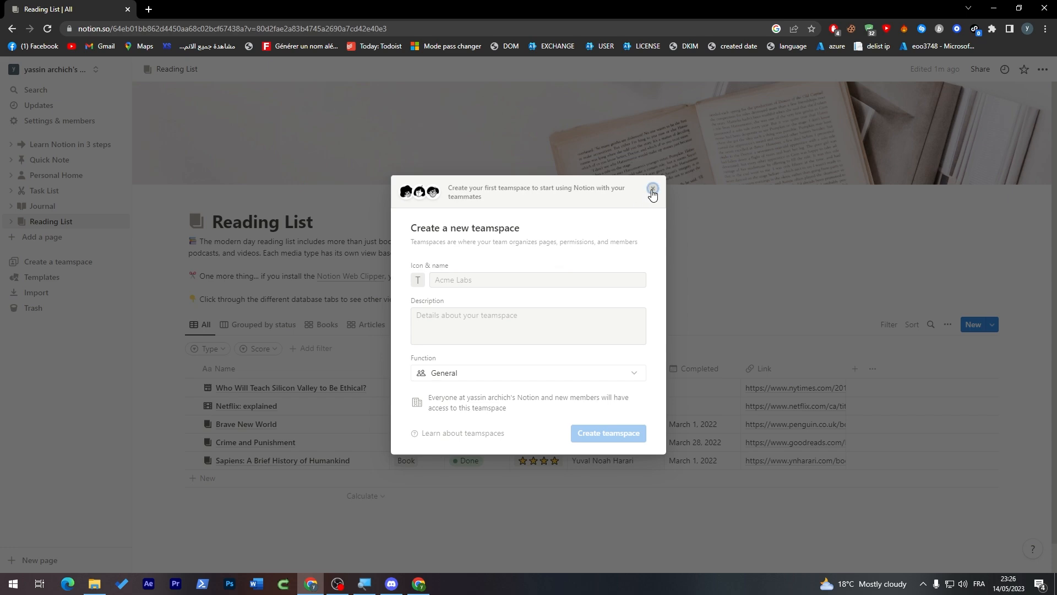
{"action": "left_click", "coordinate": [652, 190]}
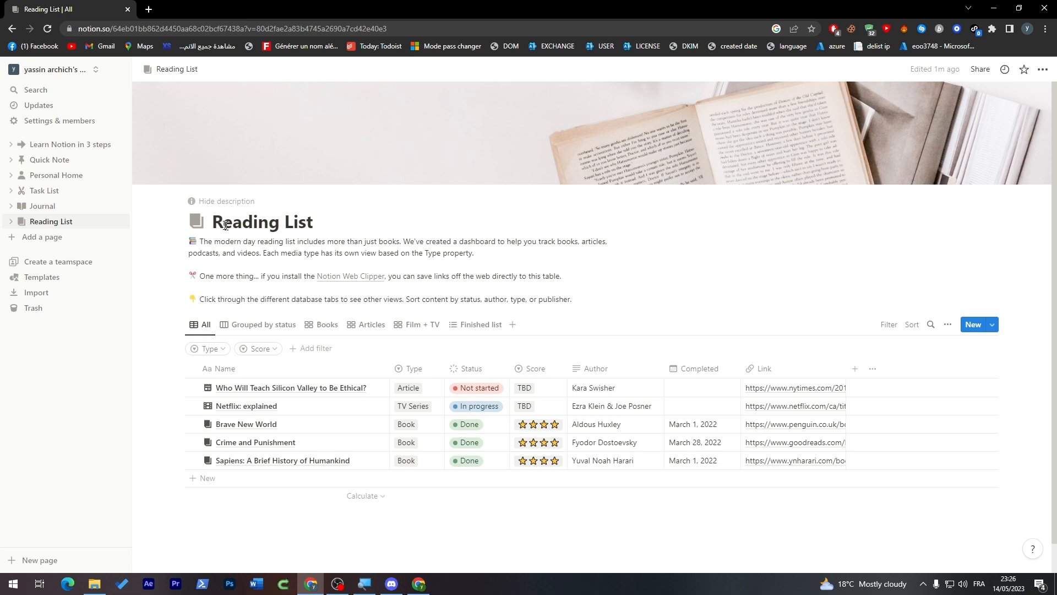
Step: Load the Zapier website in a new browser tab
{"action": "left_click", "coordinate": [148, 10]}
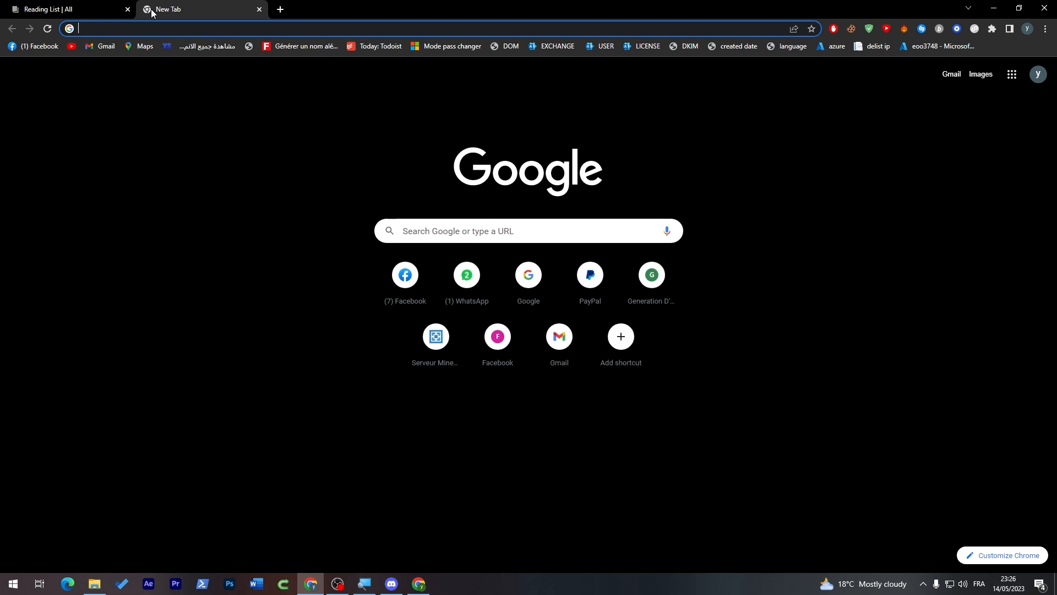
{"action": "type", "text": "zapier"}
{"action": "key", "text": "Return"}
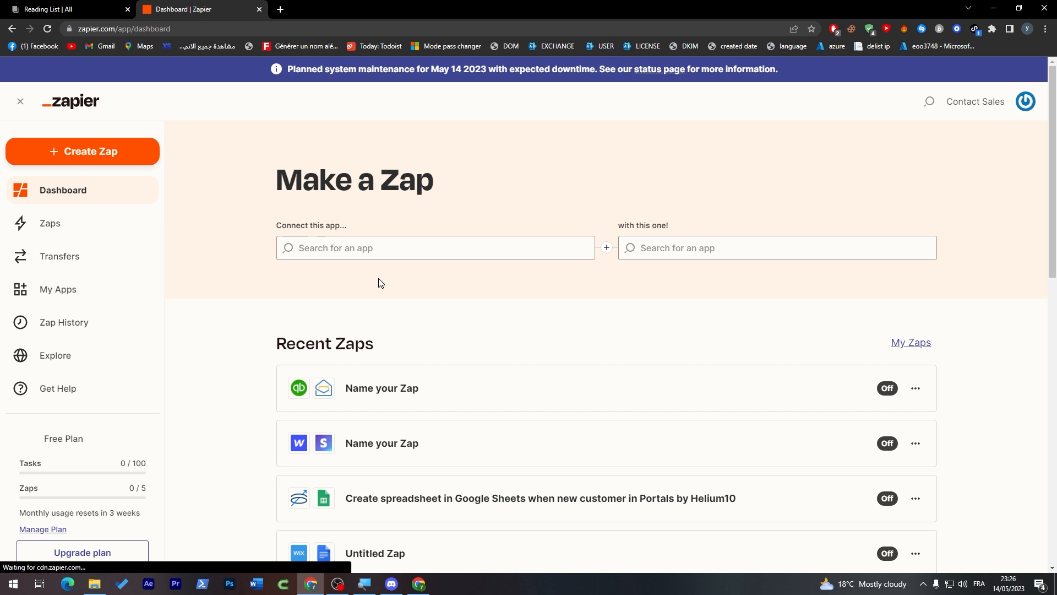
Step: Log out of Zapier and sign back in with the saved Google account
{"action": "left_click", "coordinate": [1025, 101]}
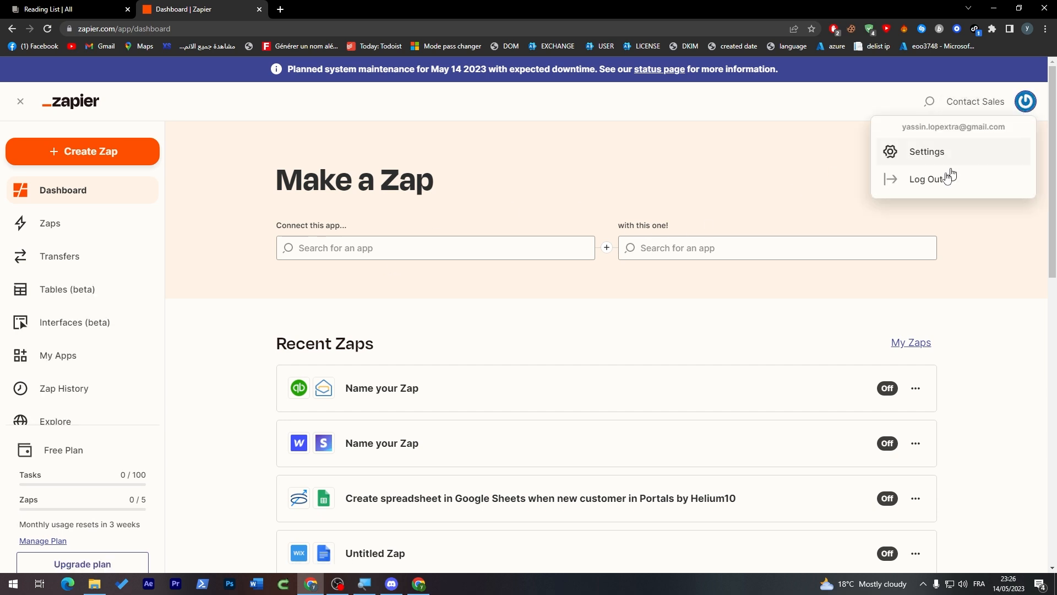
{"action": "left_click", "coordinate": [933, 180]}
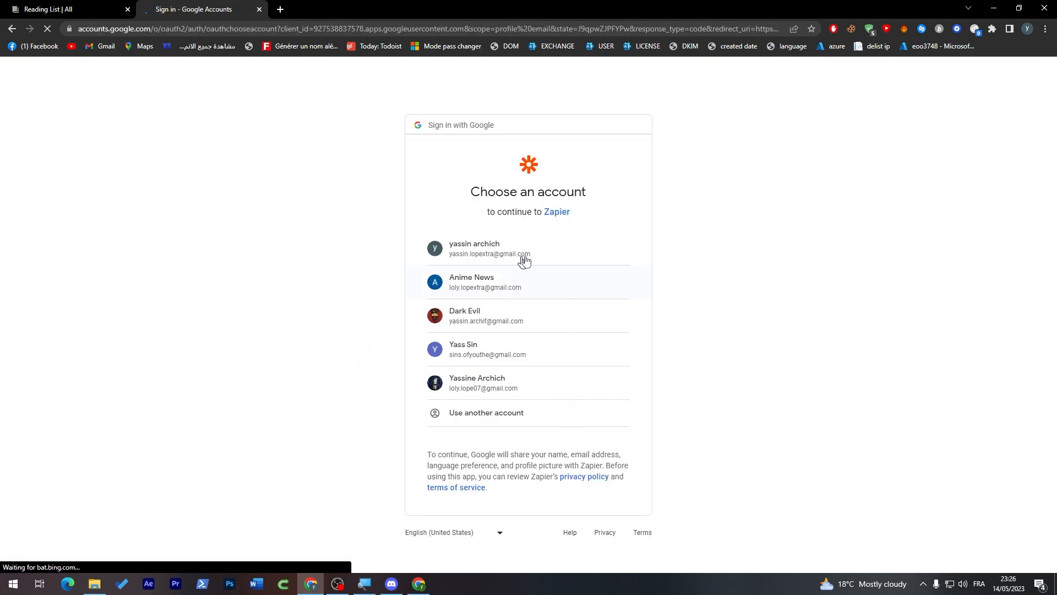
{"action": "left_click", "coordinate": [524, 260]}
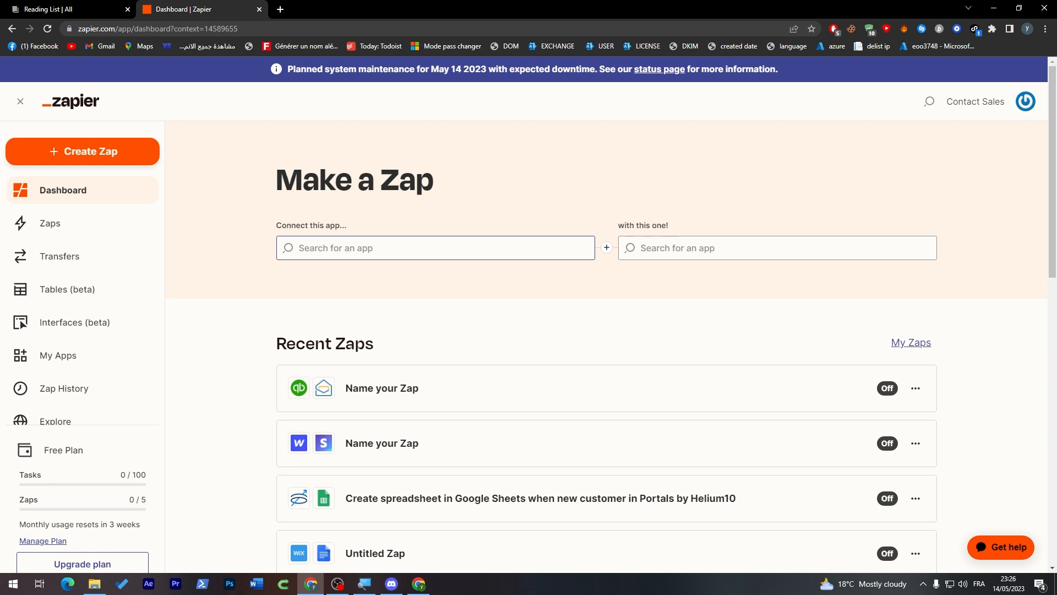
Step: Choose Notion as the first app in the Make a Zap form
{"action": "left_click", "coordinate": [435, 248]}
{"action": "type", "text": "notion"}
{"action": "left_click", "coordinate": [497, 289]}
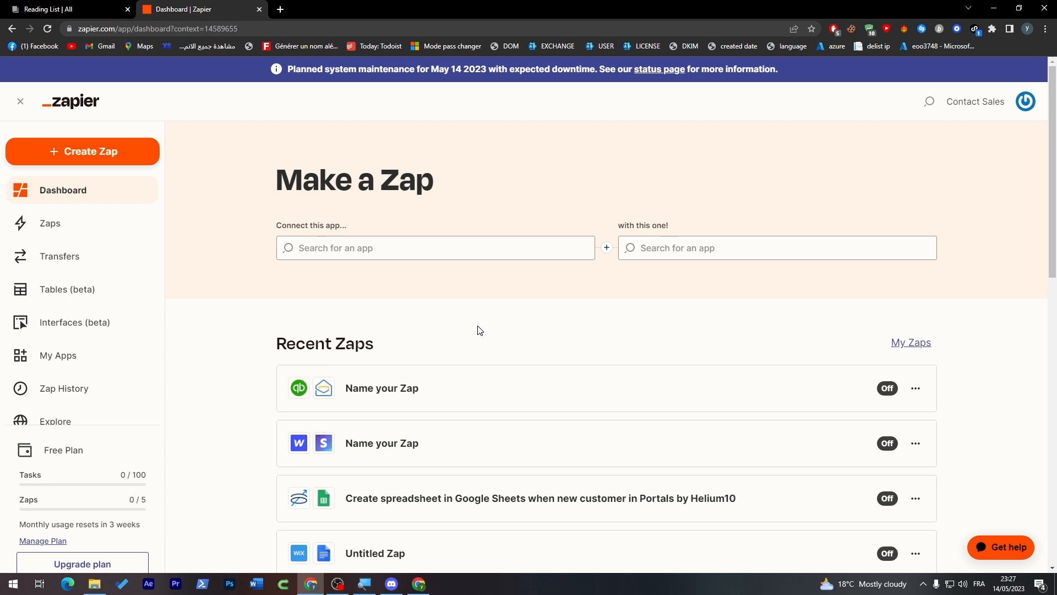
{"action": "left_click", "coordinate": [483, 250]}
{"action": "type", "text": "notion"}
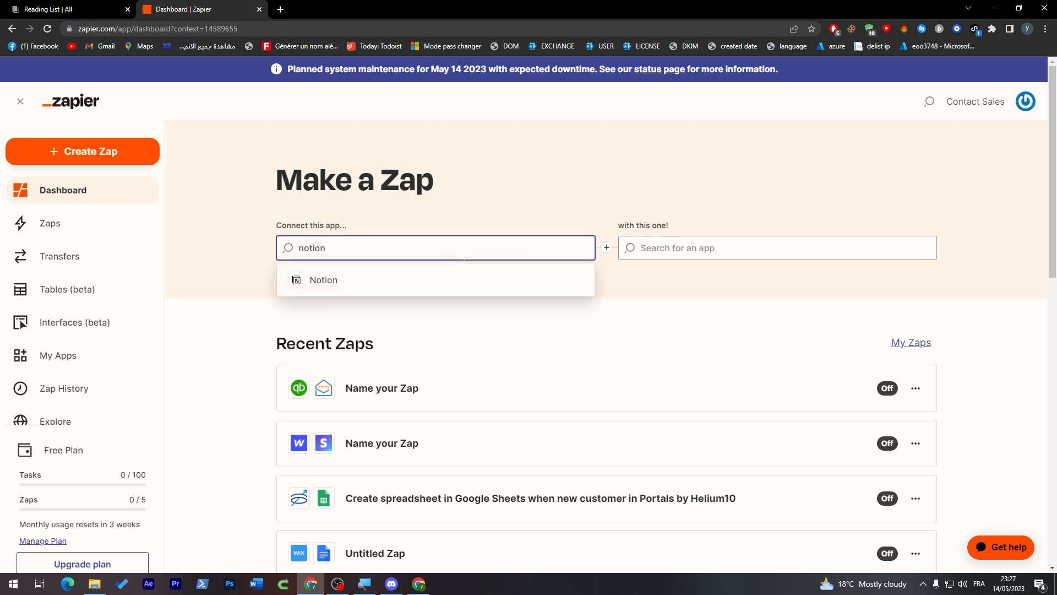
{"action": "left_click", "coordinate": [439, 283]}
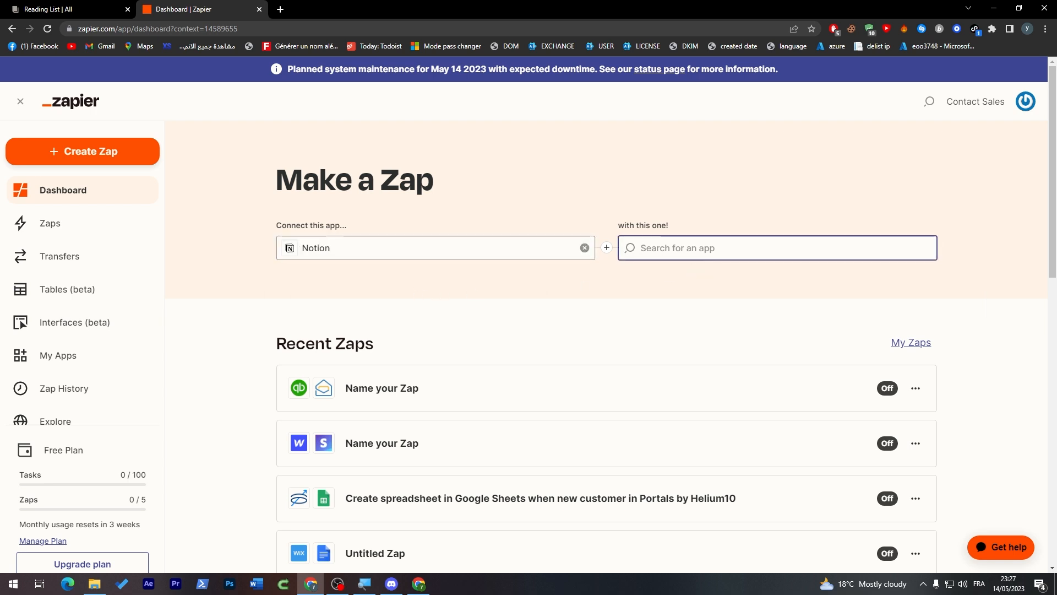
Step: Try searching 'dAB' for the second app, then open the upgrade plans page
{"action": "type", "text": "d"}
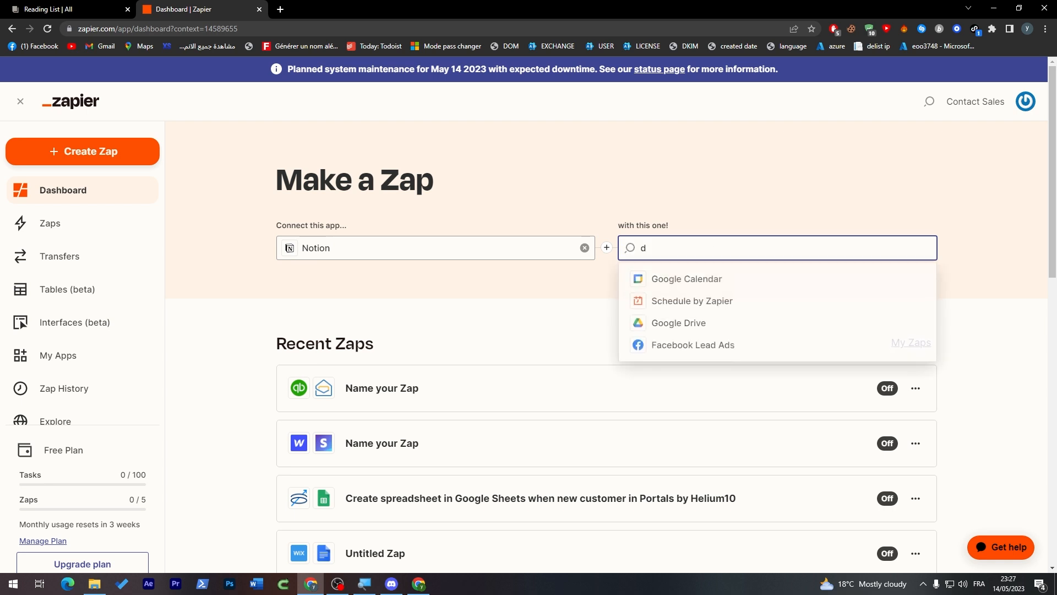
{"action": "type", "text": "A"}
{"action": "type", "text": "B"}
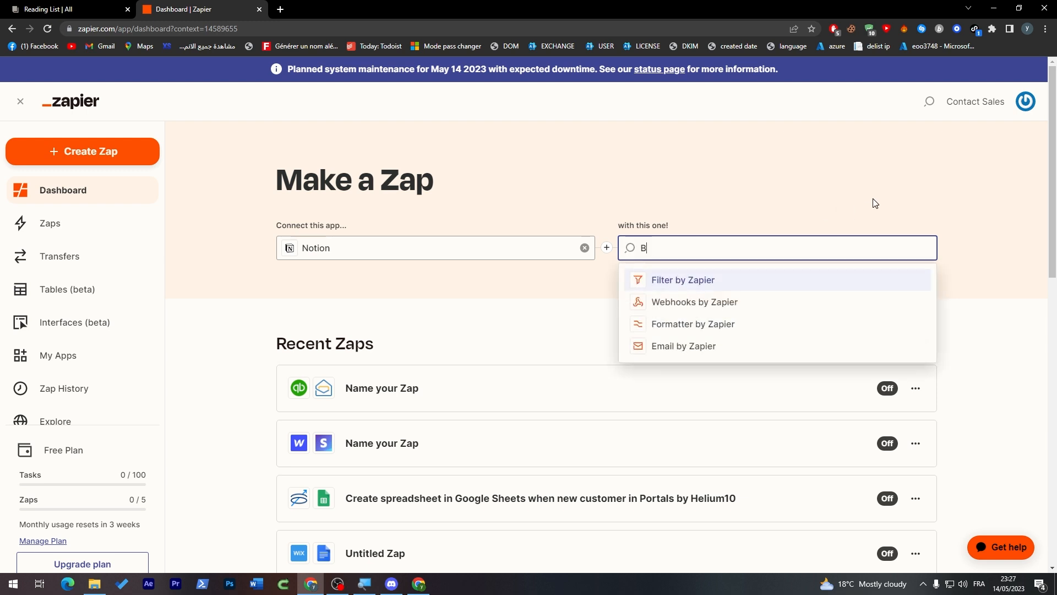
{"action": "left_click", "coordinate": [875, 203]}
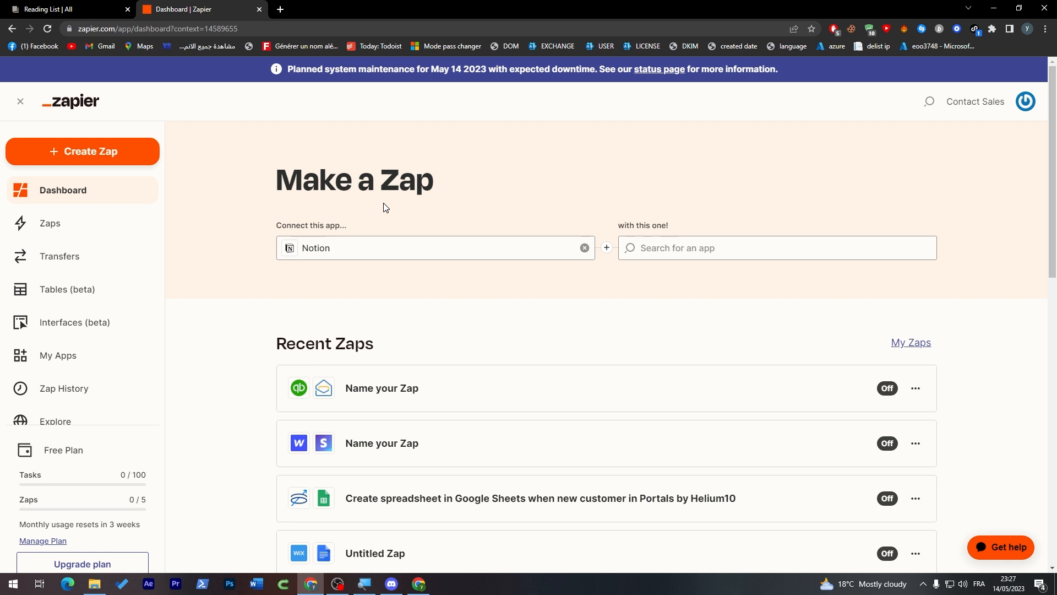
{"action": "left_click_drag", "start_coordinate": [1052, 191], "coordinate": [1051, 268]}
{"action": "left_click", "coordinate": [91, 539]}
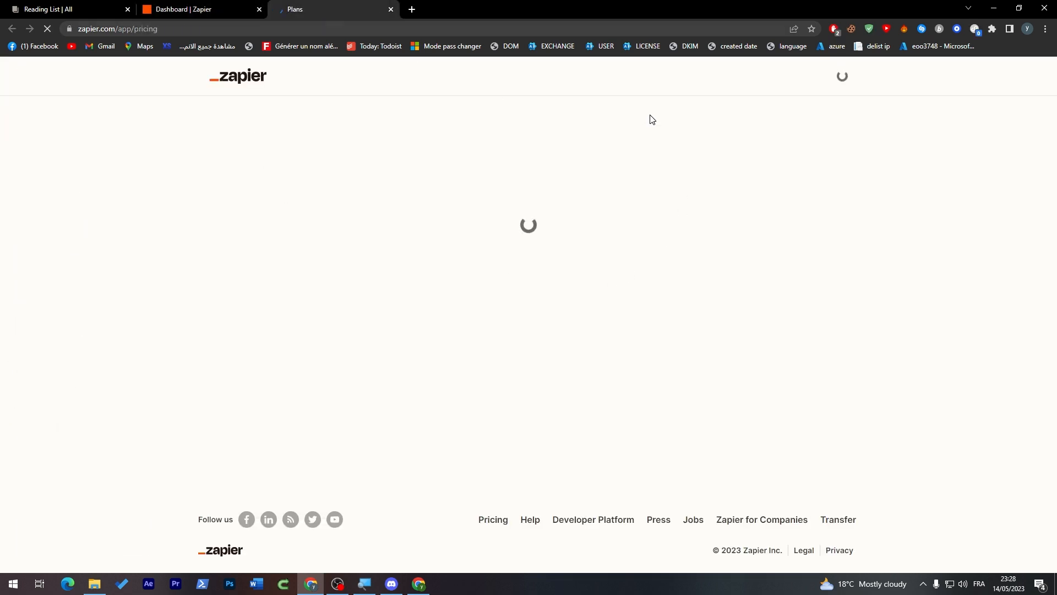
Step: Look over the pricing plans, select the word 'Professional', and return to the Zapier dashboard tab
{"action": "mouse_move", "coordinate": [1054, 158]}
{"action": "left_mouse_down"}
{"action": "mouse_move", "coordinate": [1045, 231]}
{"action": "mouse_move", "coordinate": [1043, 160]}
{"action": "left_mouse_up"}
{"action": "scroll", "coordinate": [795, 206], "scroll_direction": "down", "scroll_amount": 3}
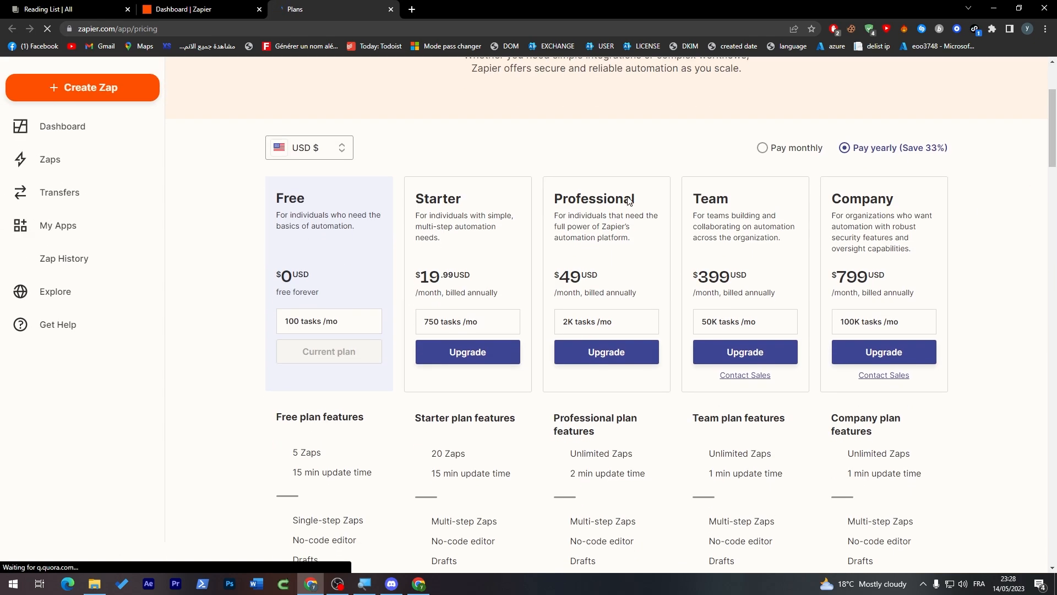
{"action": "mouse_move", "coordinate": [1053, 129]}
{"action": "left_mouse_down"}
{"action": "mouse_move", "coordinate": [1053, 143]}
{"action": "mouse_move", "coordinate": [1053, 126]}
{"action": "left_mouse_up"}
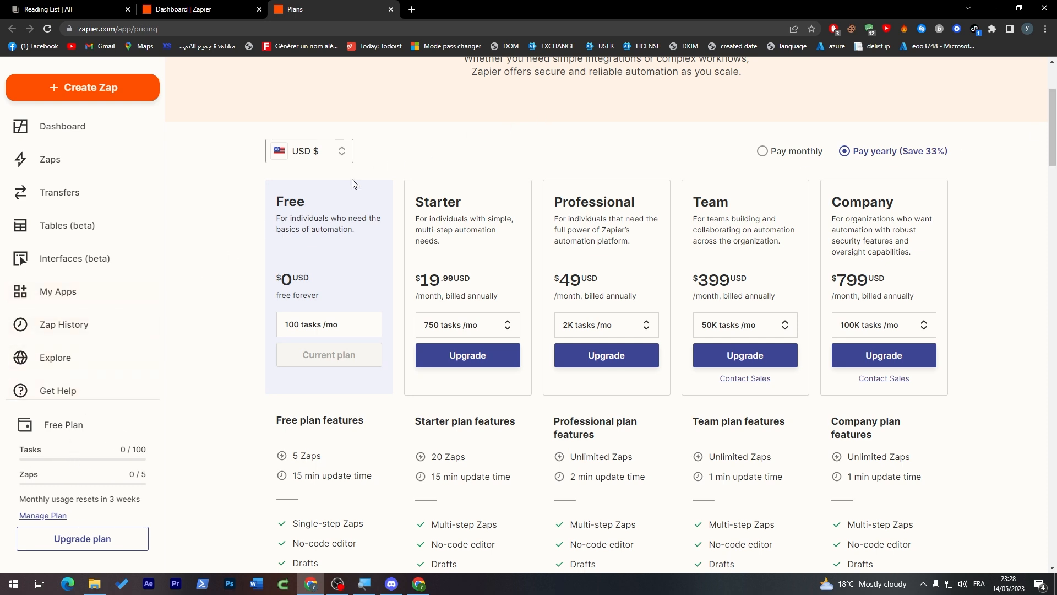
{"action": "left_click_drag", "start_coordinate": [606, 202], "coordinate": [553, 201]}
{"action": "double_click", "coordinate": [596, 199]}
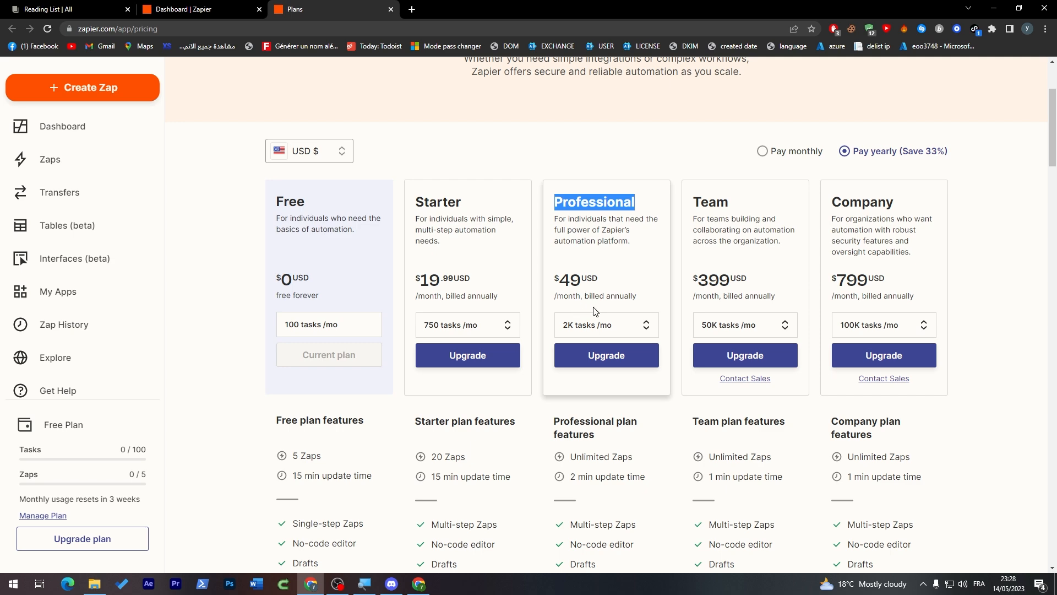
{"action": "left_click", "coordinate": [212, 8]}
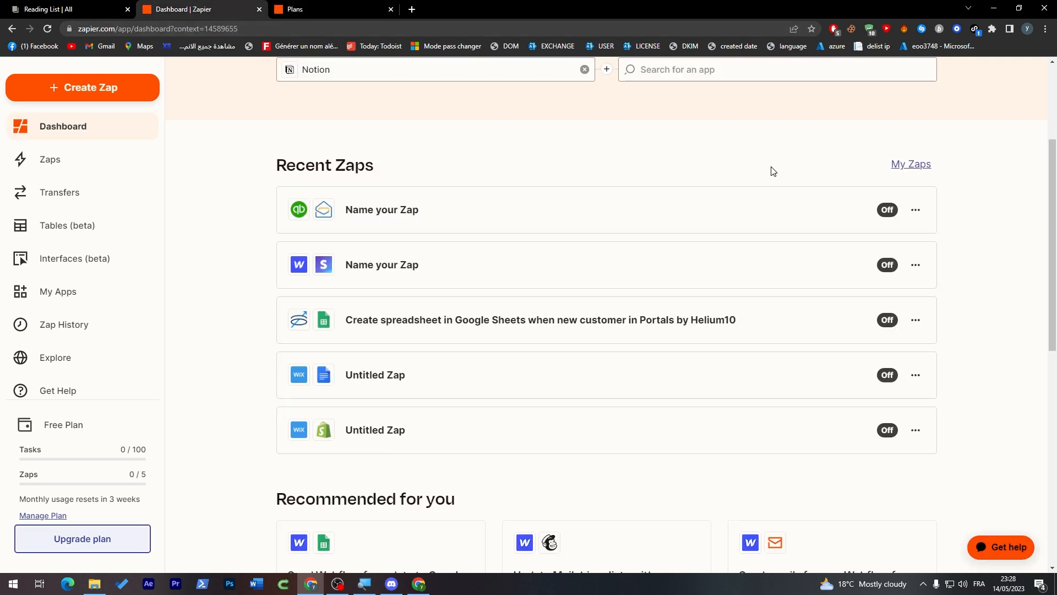
Step: Re-select Notion as the first app in the Make a Zap form
{"action": "scroll", "coordinate": [1054, 132], "scroll_direction": "up", "scroll_amount": 3}
{"action": "left_click_drag", "start_coordinate": [1056, 133], "coordinate": [1056, 116]}
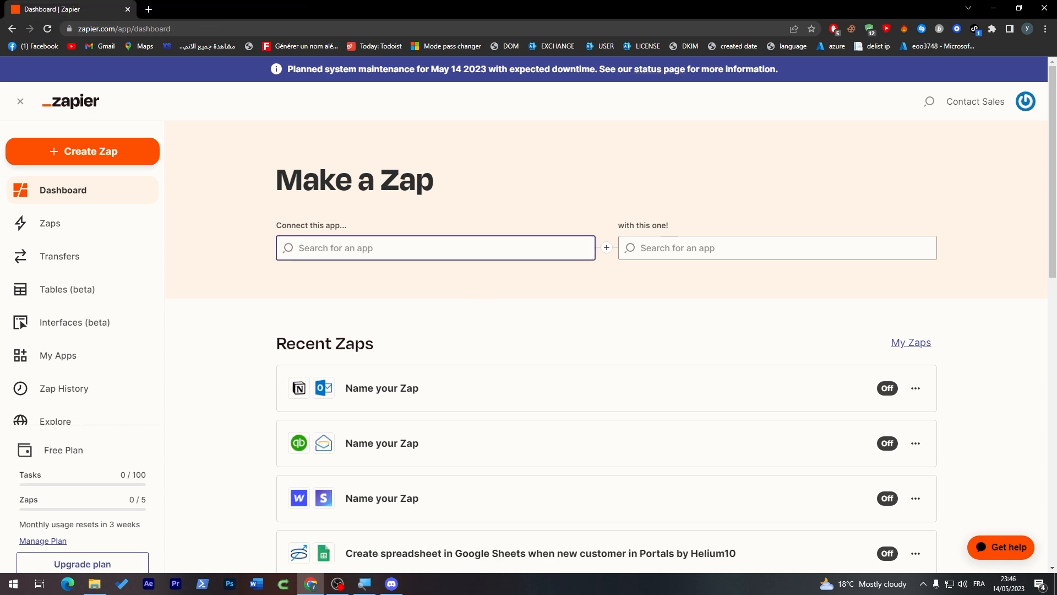
{"action": "type", "text": "n"}
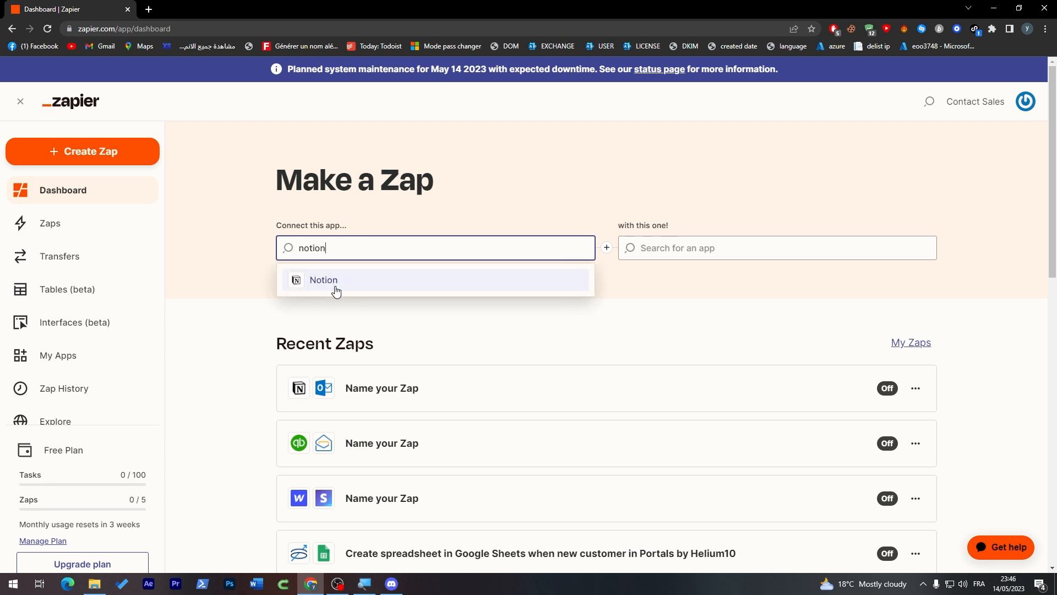
{"action": "left_click", "coordinate": [335, 280]}
{"action": "left_click", "coordinate": [789, 324]}
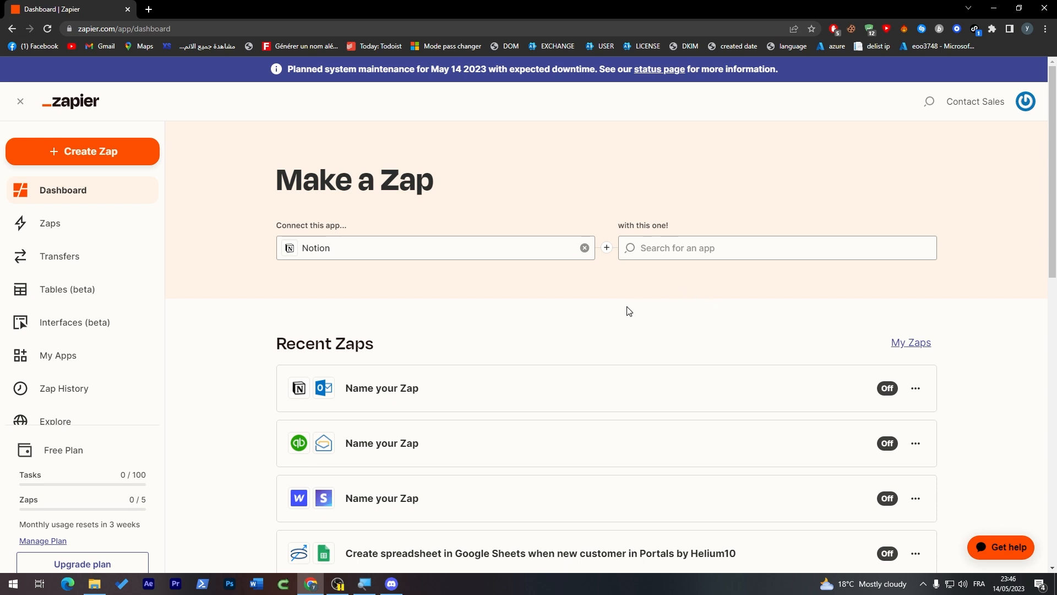
Step: Pick Slack as the second app and list Notion's available trigger events
{"action": "left_click", "coordinate": [675, 249]}
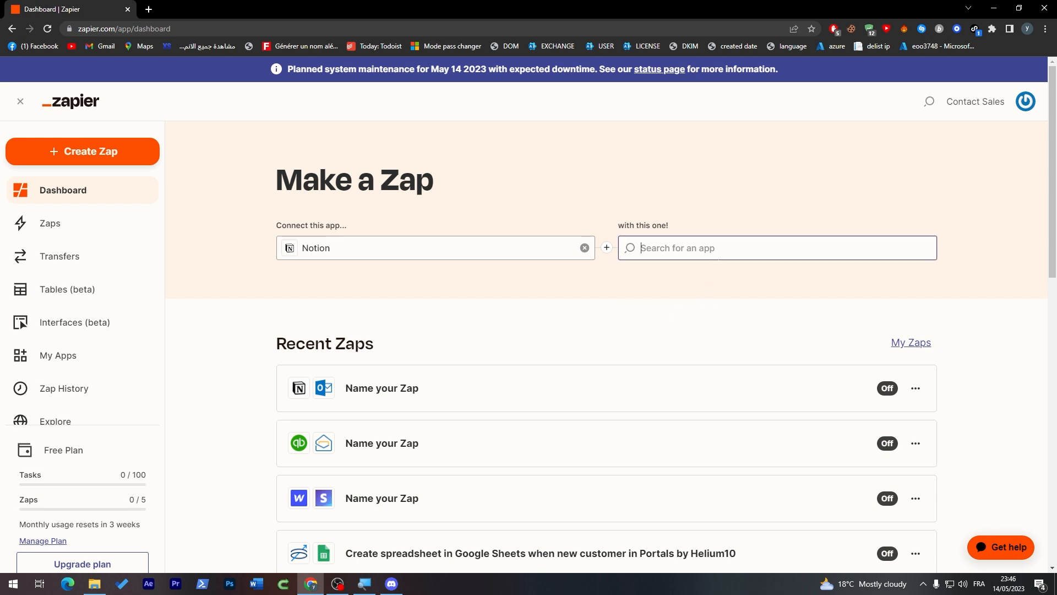
{"action": "type", "text": "s"}
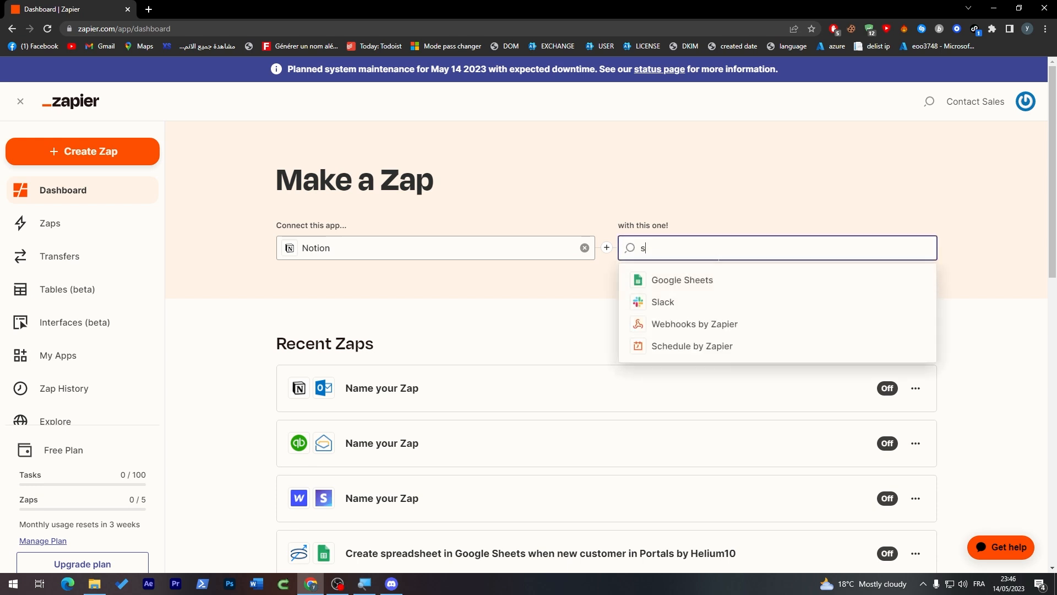
{"action": "left_click", "coordinate": [692, 300]}
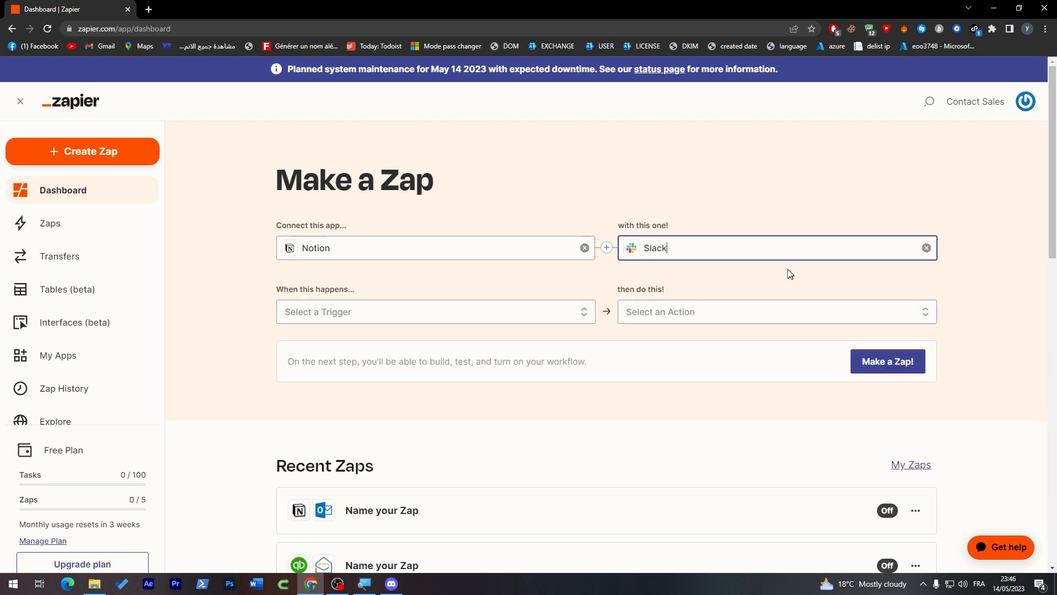
{"action": "left_click", "coordinate": [343, 289]}
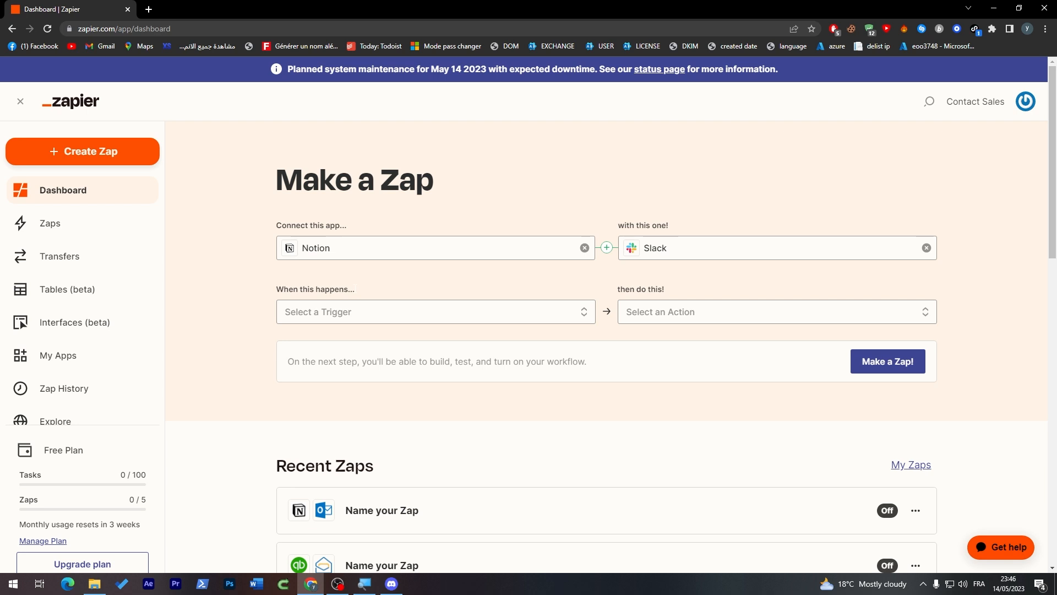
{"action": "left_click", "coordinate": [365, 308]}
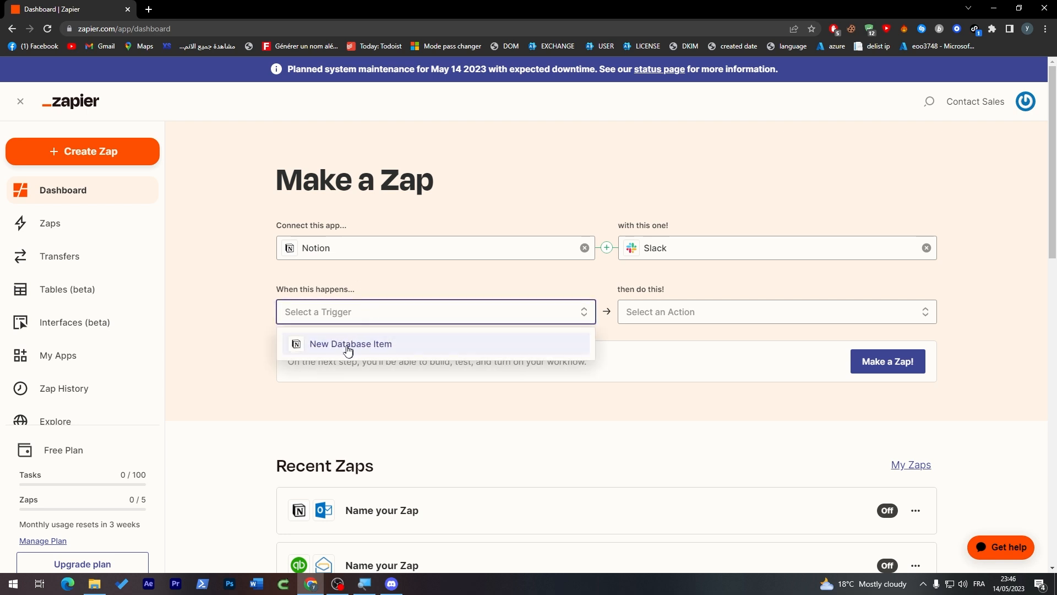
Step: Pair Notion's New Database Item trigger with Slack's Send Direct Message action and build the Zap
{"action": "left_click", "coordinate": [341, 348]}
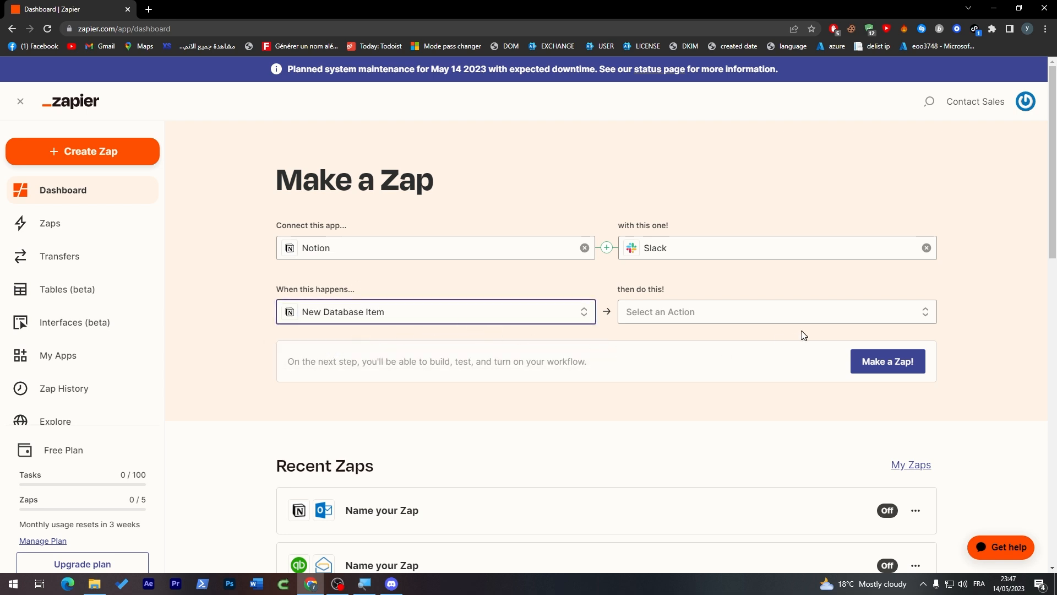
{"action": "left_click", "coordinate": [764, 316]}
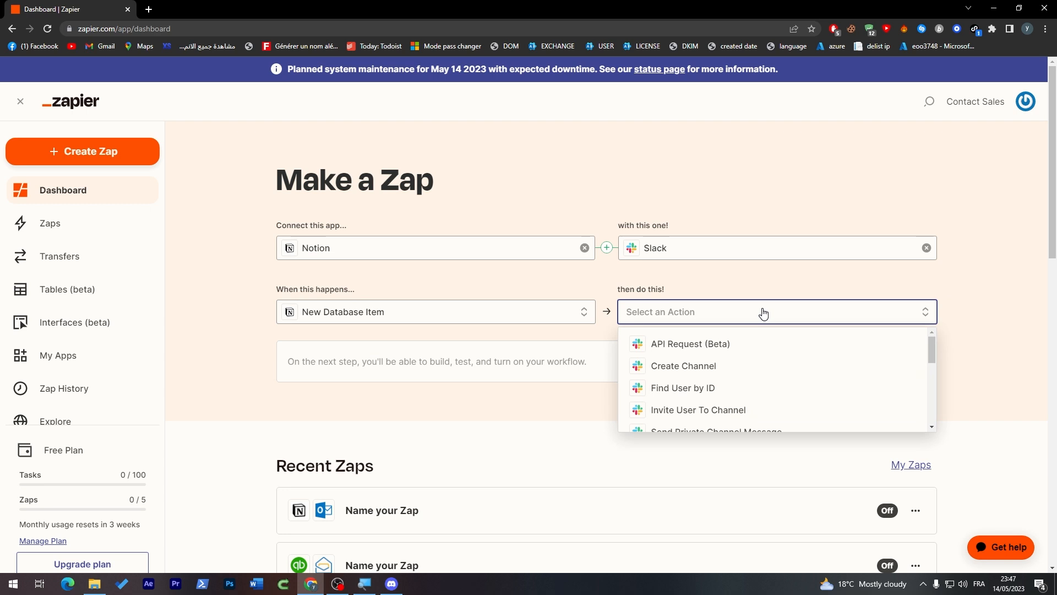
{"action": "left_click_drag", "start_coordinate": [930, 351], "coordinate": [919, 420]}
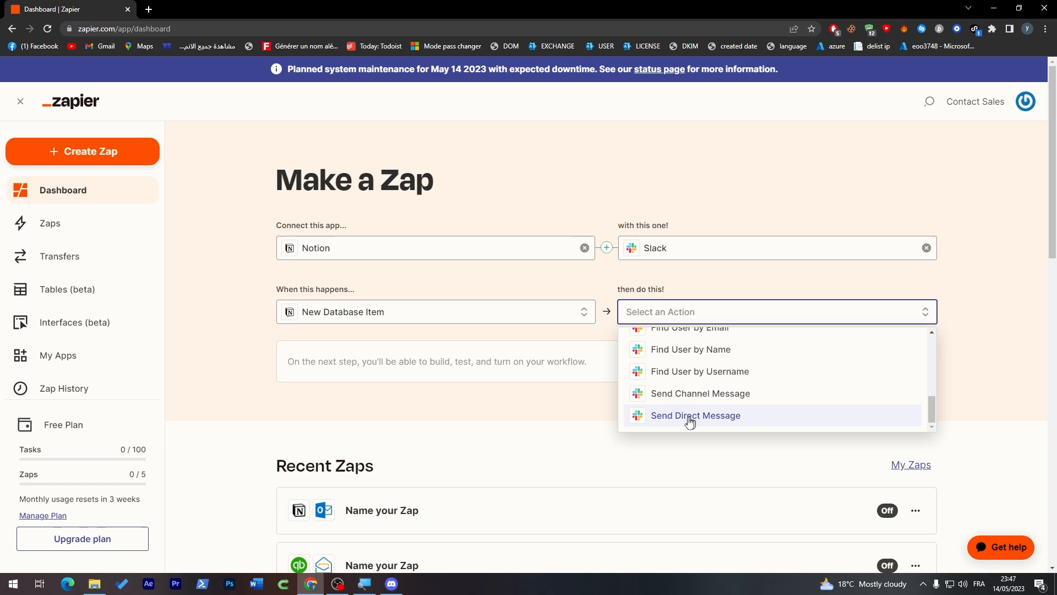
{"action": "left_click", "coordinate": [660, 419]}
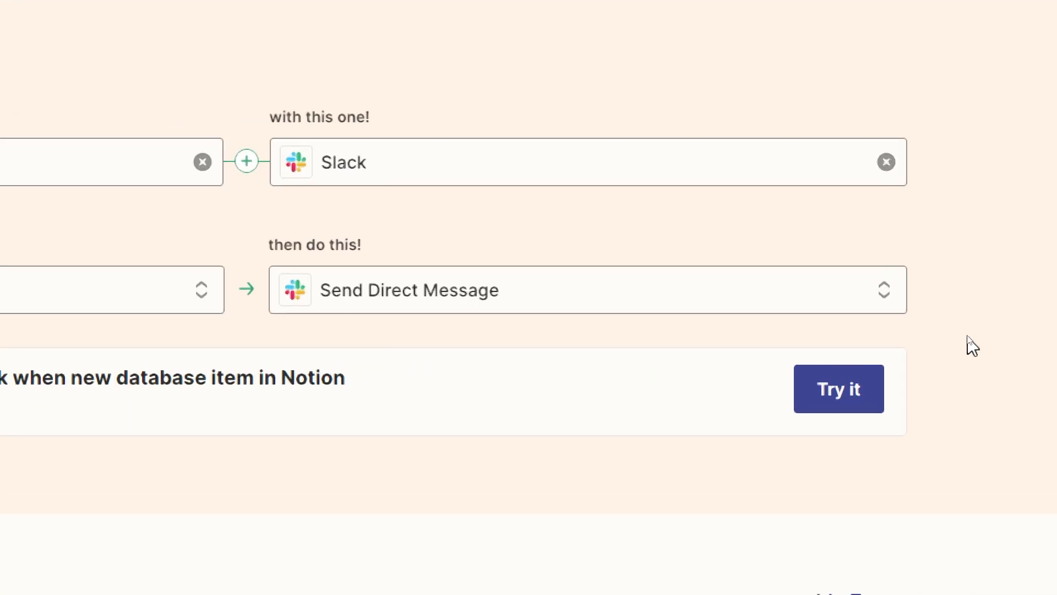
{"action": "left_click", "coordinate": [909, 363]}
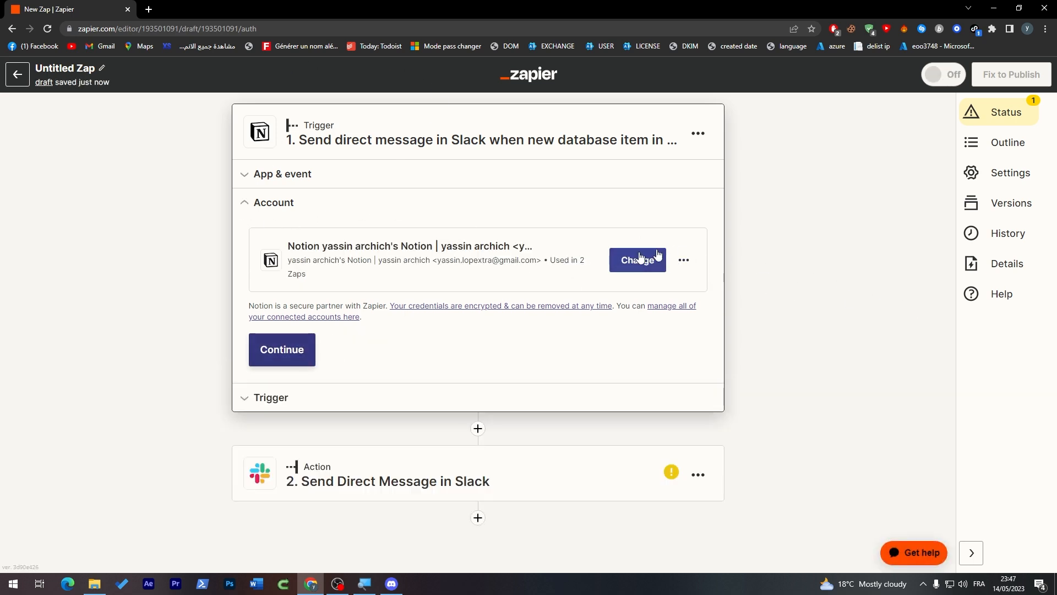
Step: Keep the connected Notion account and set the trigger to watch the Journal database
{"action": "left_click", "coordinate": [638, 262]}
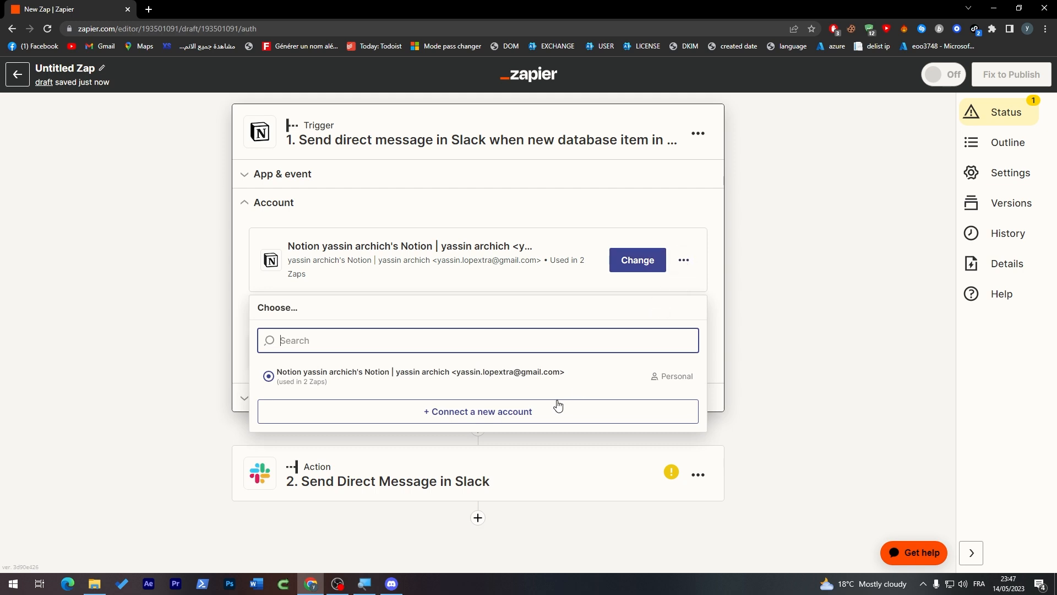
{"action": "left_click", "coordinate": [727, 272]}
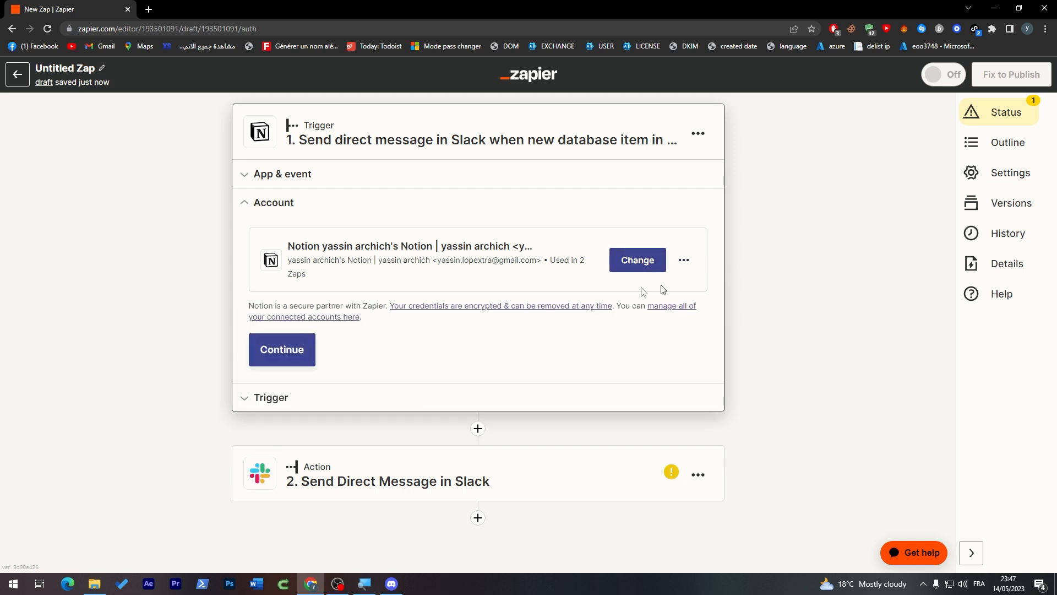
{"action": "left_click", "coordinate": [300, 354]}
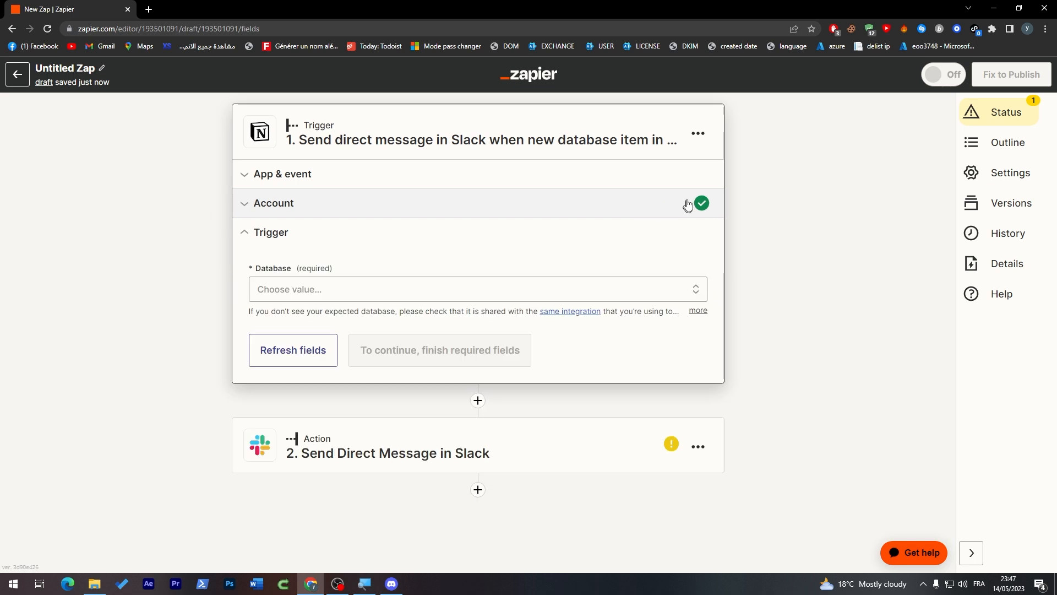
{"action": "left_click", "coordinate": [436, 297]}
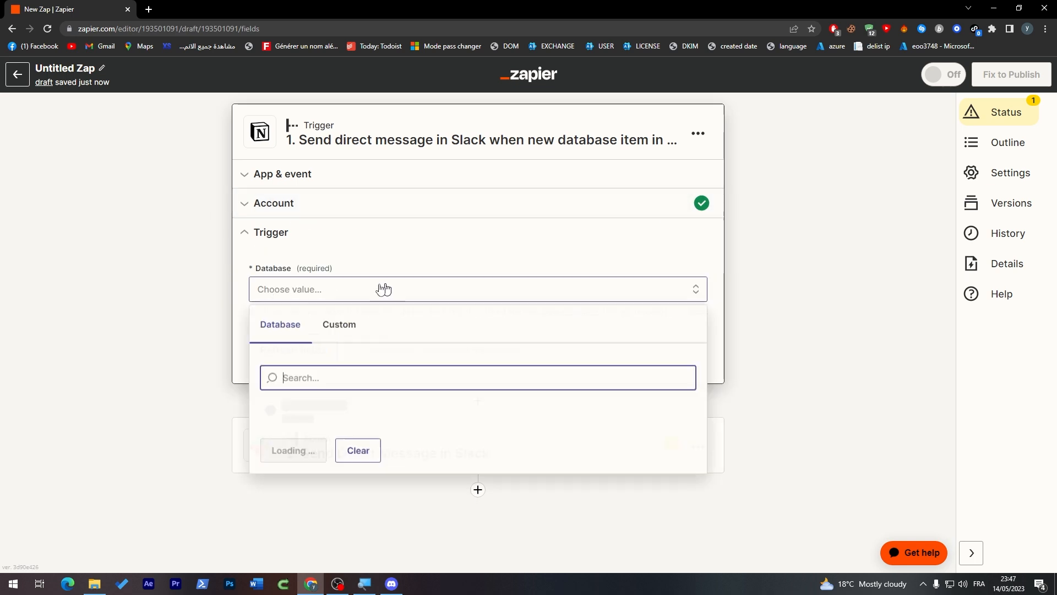
{"action": "left_click", "coordinate": [284, 446]}
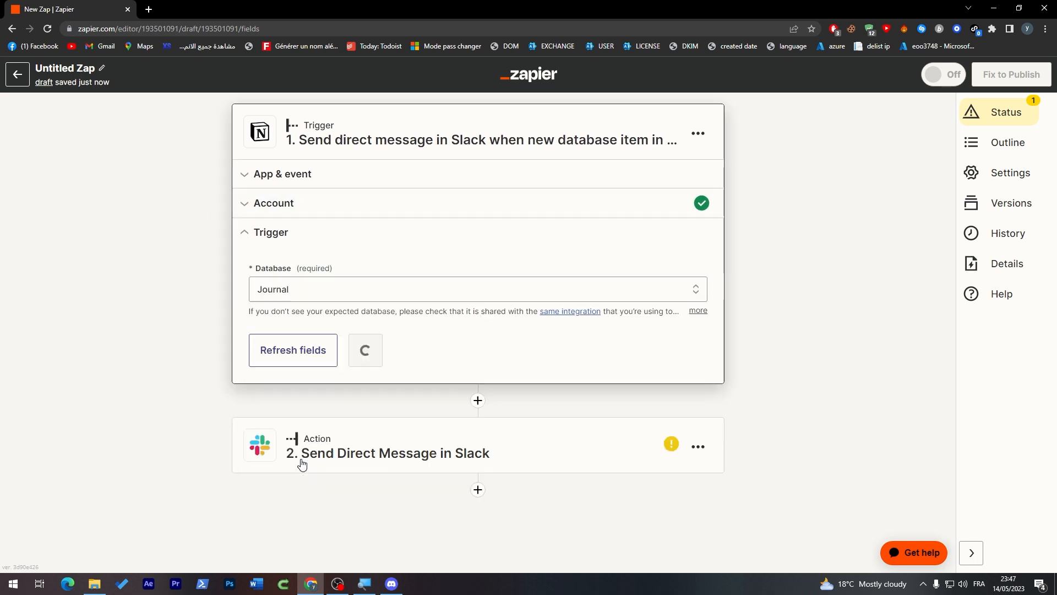
{"action": "left_click", "coordinate": [405, 358]}
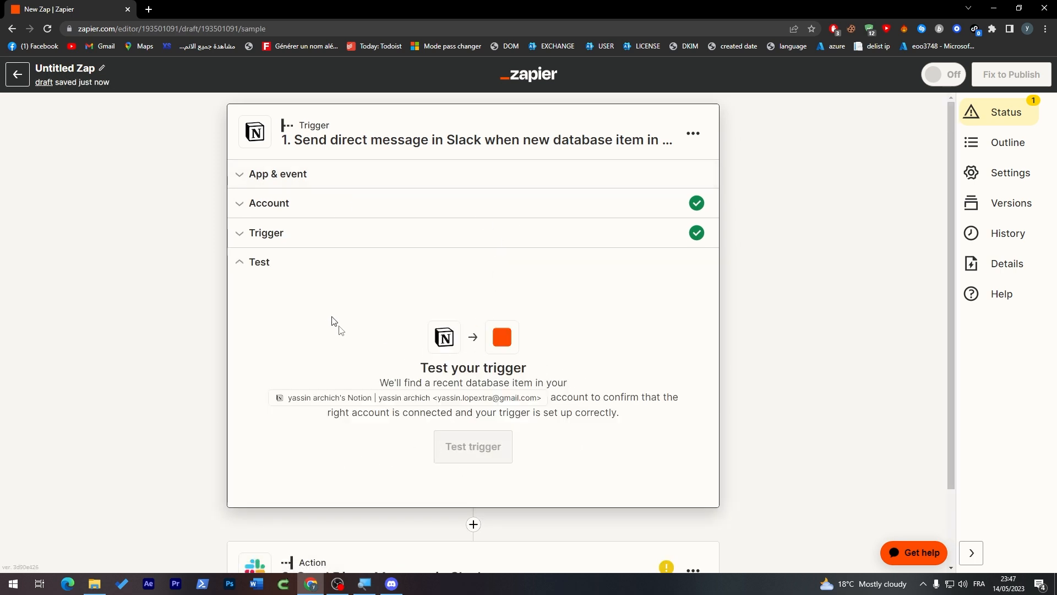
Step: Test the trigger, accept the found Journal item, and move on to the Slack step
{"action": "left_click", "coordinate": [480, 447]}
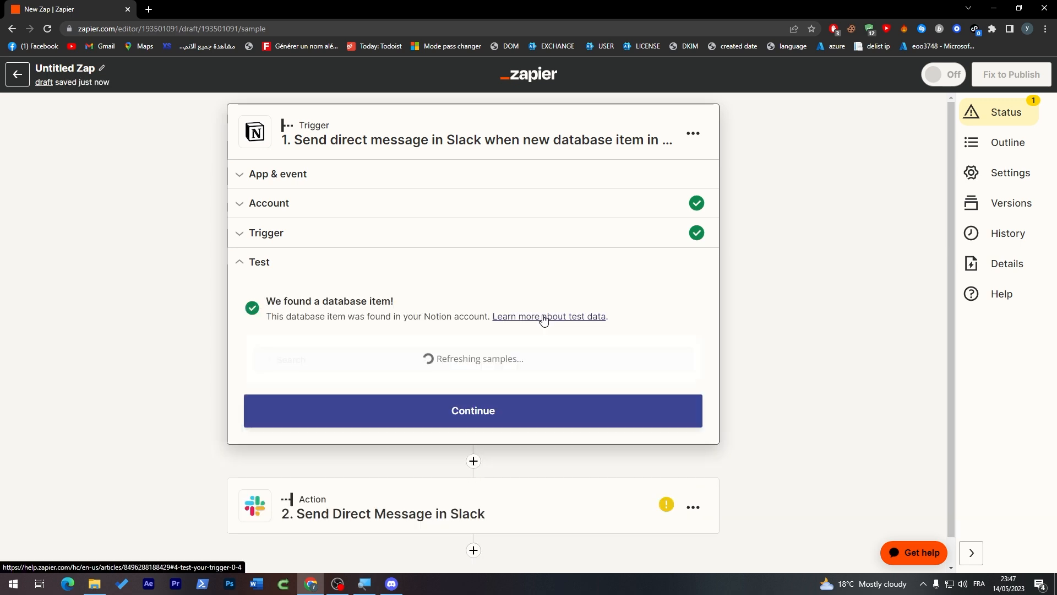
{"action": "scroll", "coordinate": [876, 300], "scroll_direction": "down", "scroll_amount": 5}
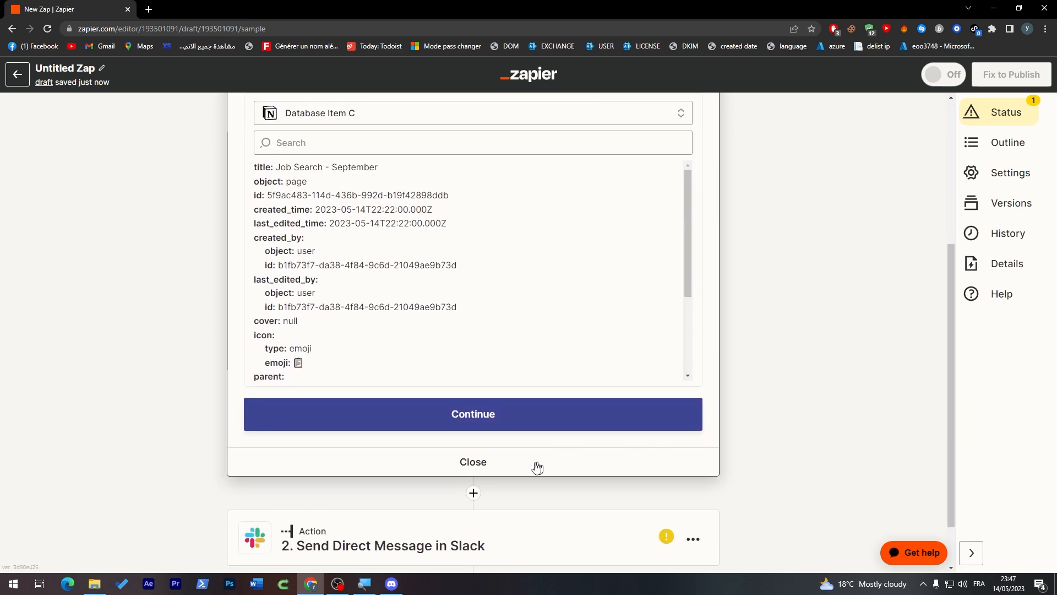
{"action": "left_click", "coordinate": [504, 412]}
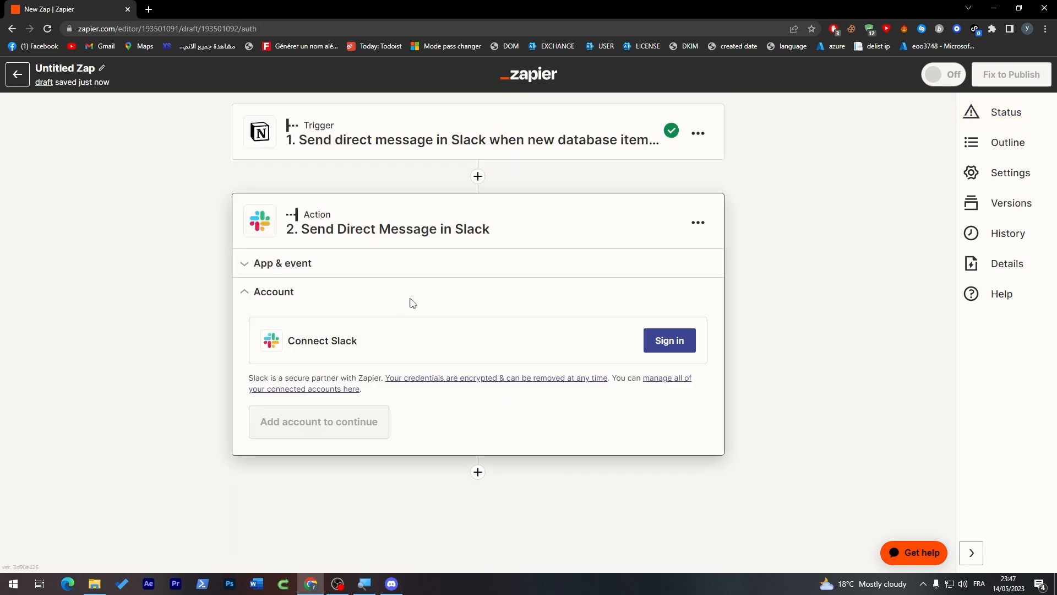
Step: Begin the Slack sign-in, then close that window unconnected and reopen the Notion trigger step's settings
{"action": "left_click", "coordinate": [647, 342]}
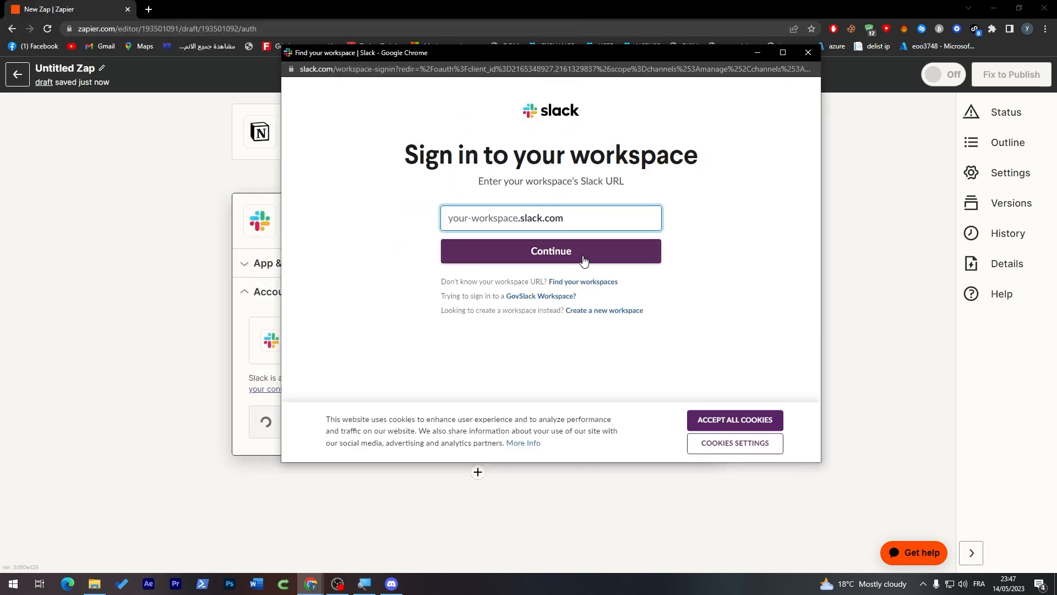
{"action": "left_click", "coordinate": [501, 252]}
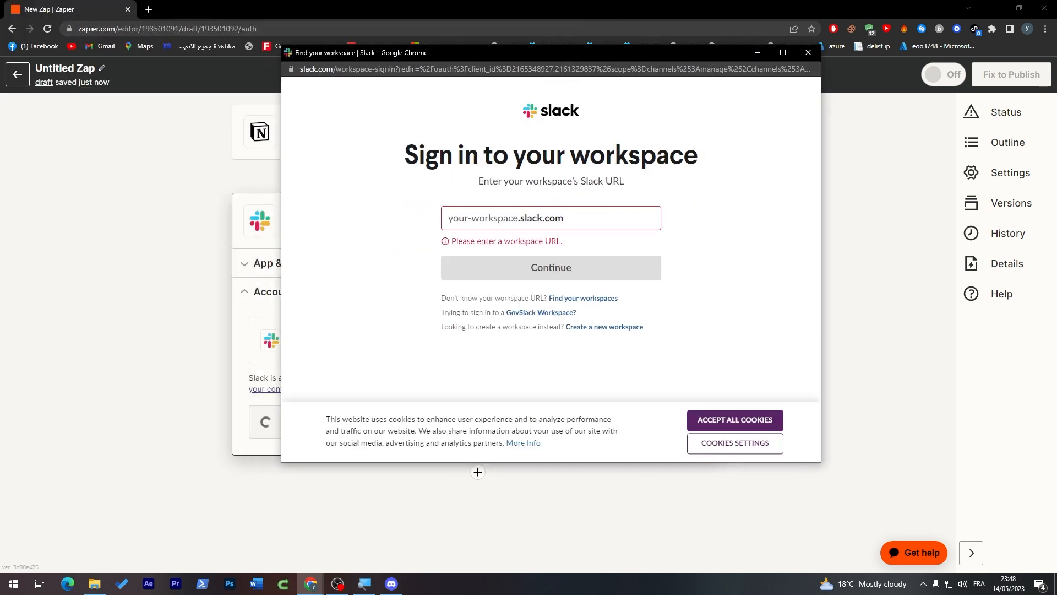
{"action": "left_click", "coordinate": [808, 53]}
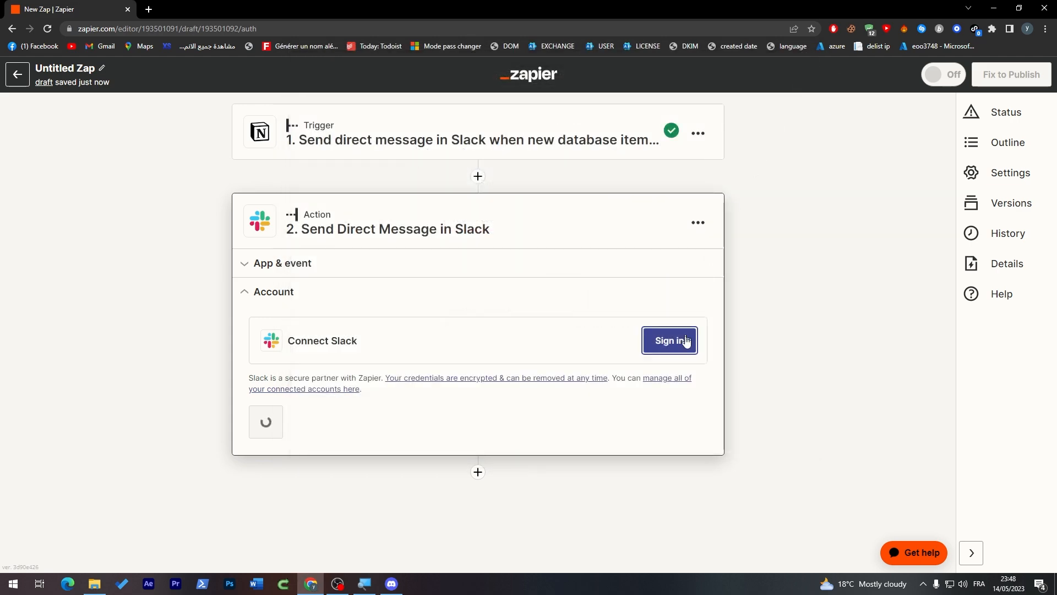
{"action": "left_click", "coordinate": [595, 149]}
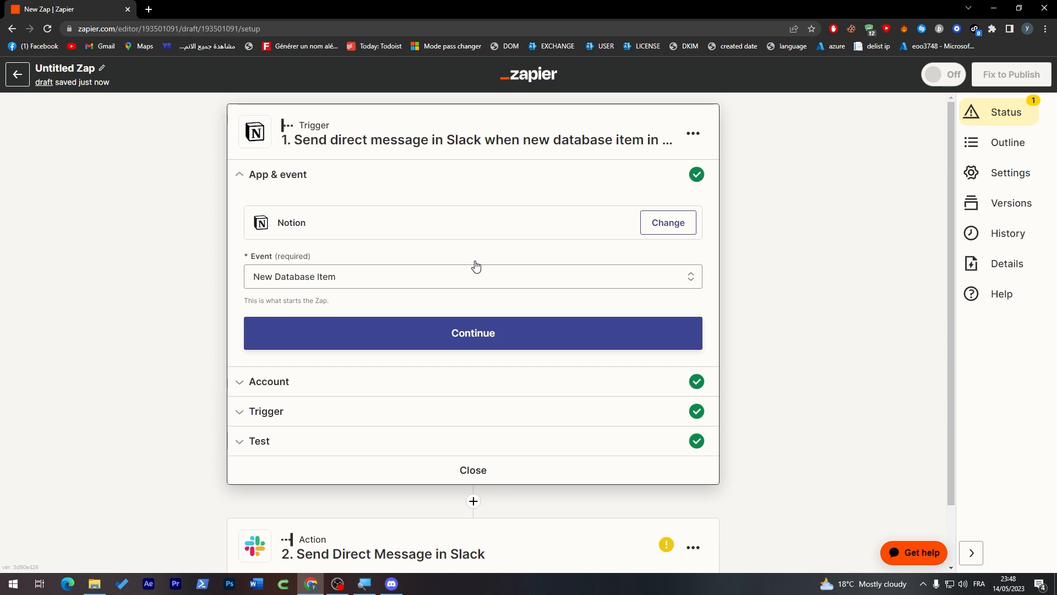
{"action": "left_click_drag", "start_coordinate": [952, 240], "coordinate": [950, 320]}
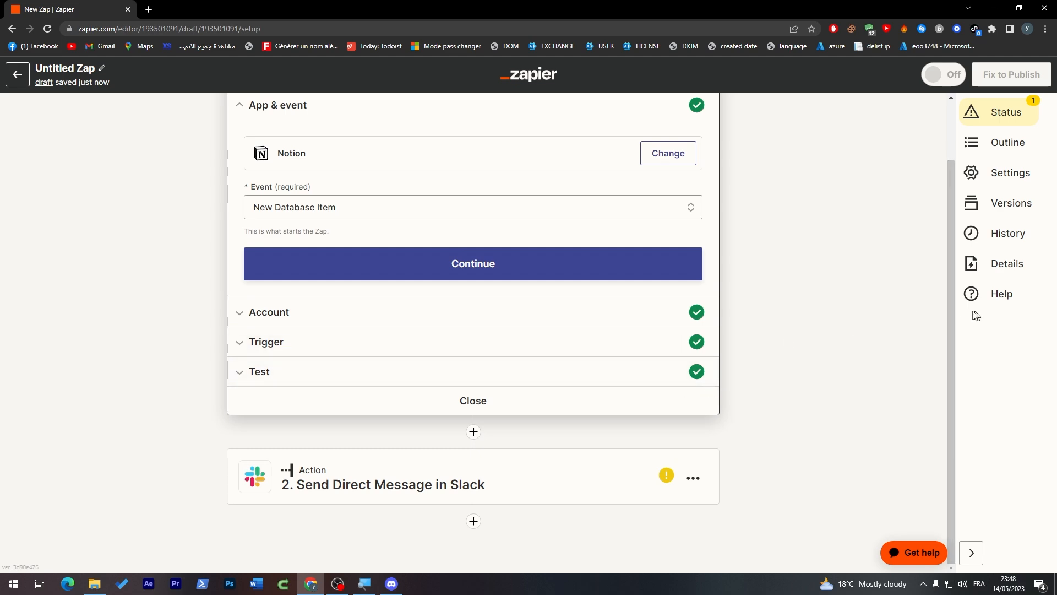
{"action": "scroll", "coordinate": [774, 161], "scroll_direction": "up", "scroll_amount": 2}
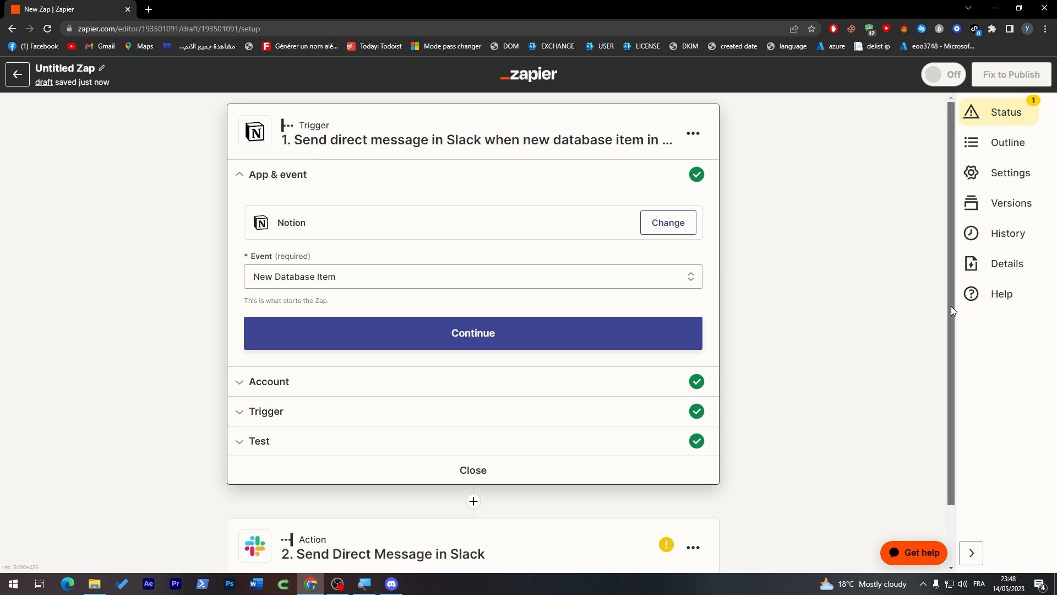
{"action": "left_click_drag", "start_coordinate": [953, 311], "coordinate": [936, 401]}
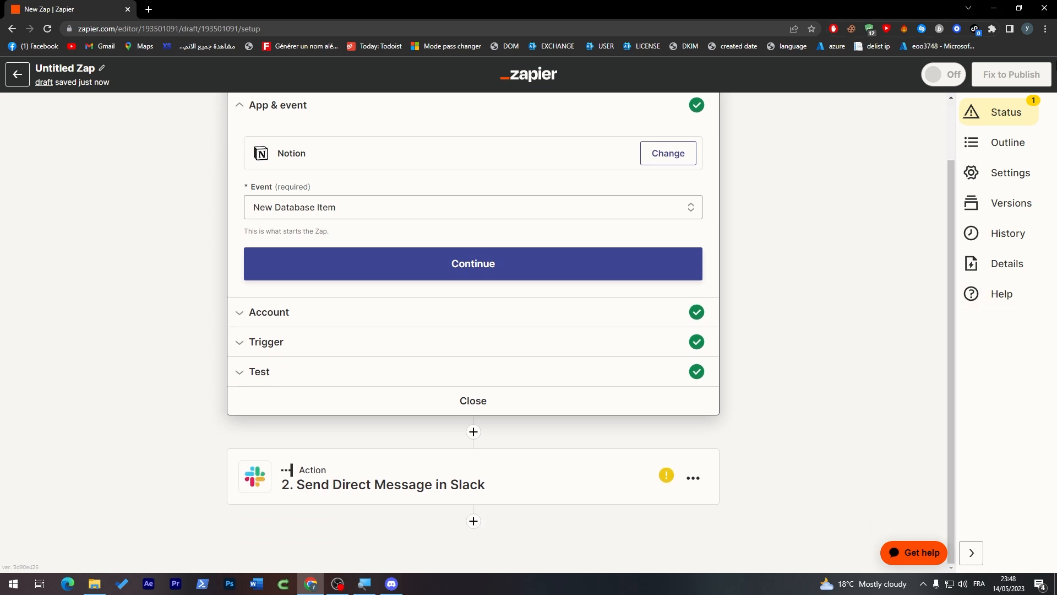